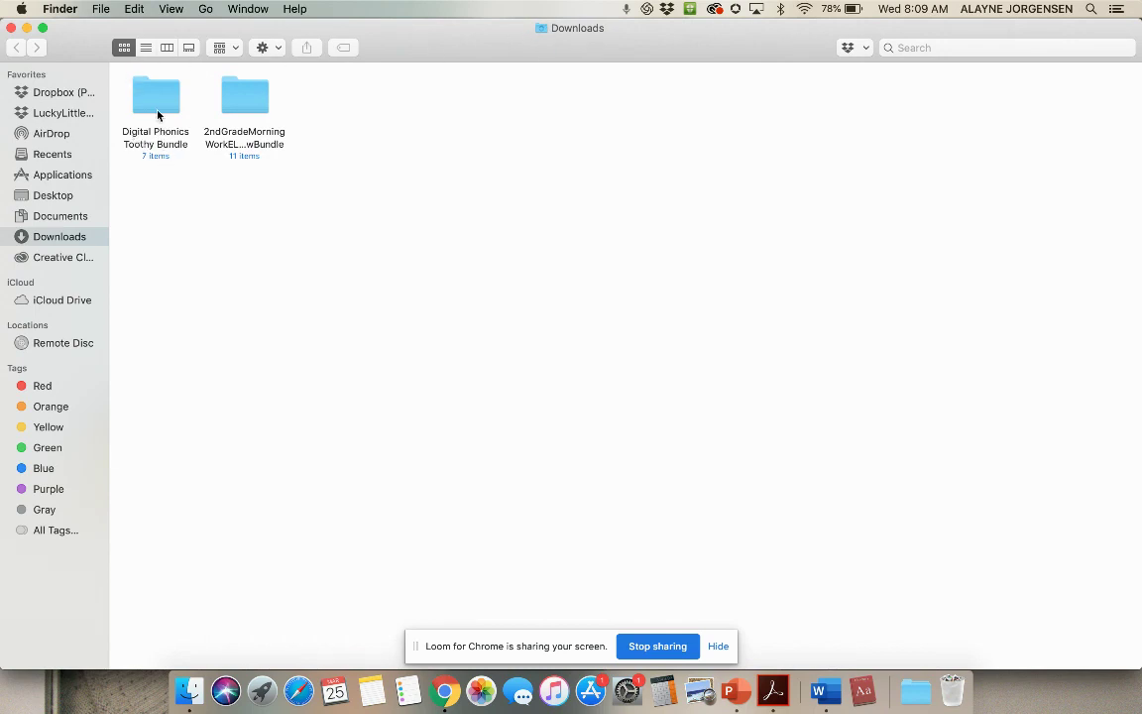
- Open the Digital Phonics Toothy Bundle folder, then its Google Classroom Files folder
double_click(158, 115)
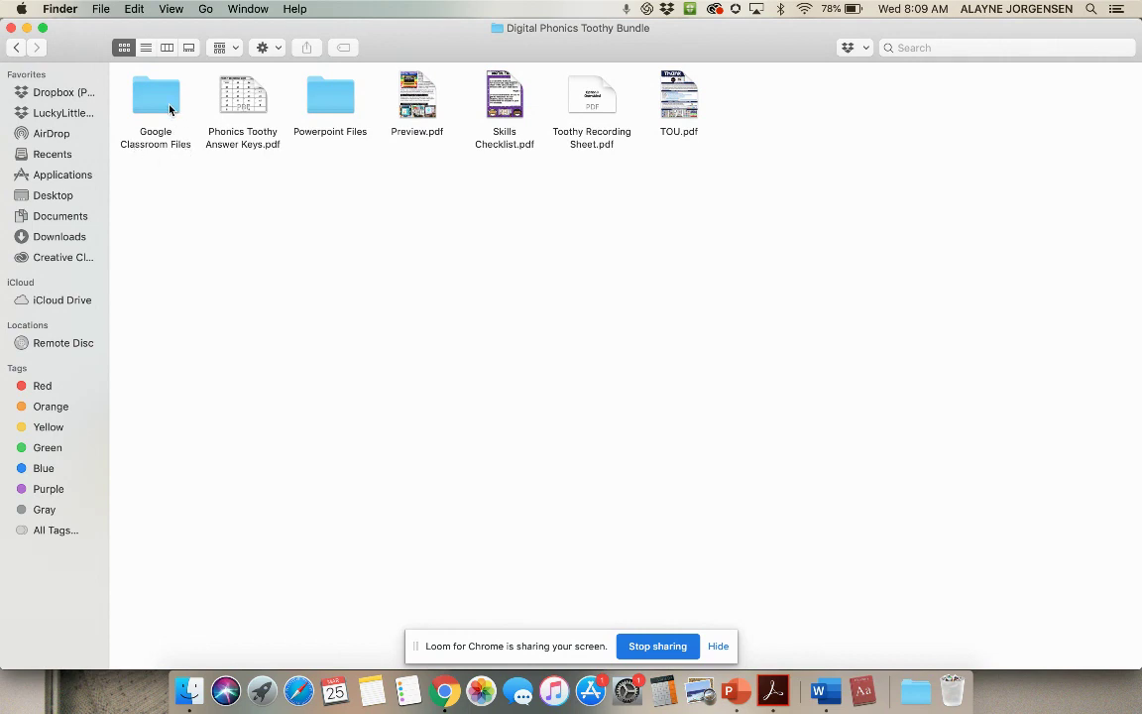
double_click(169, 109)
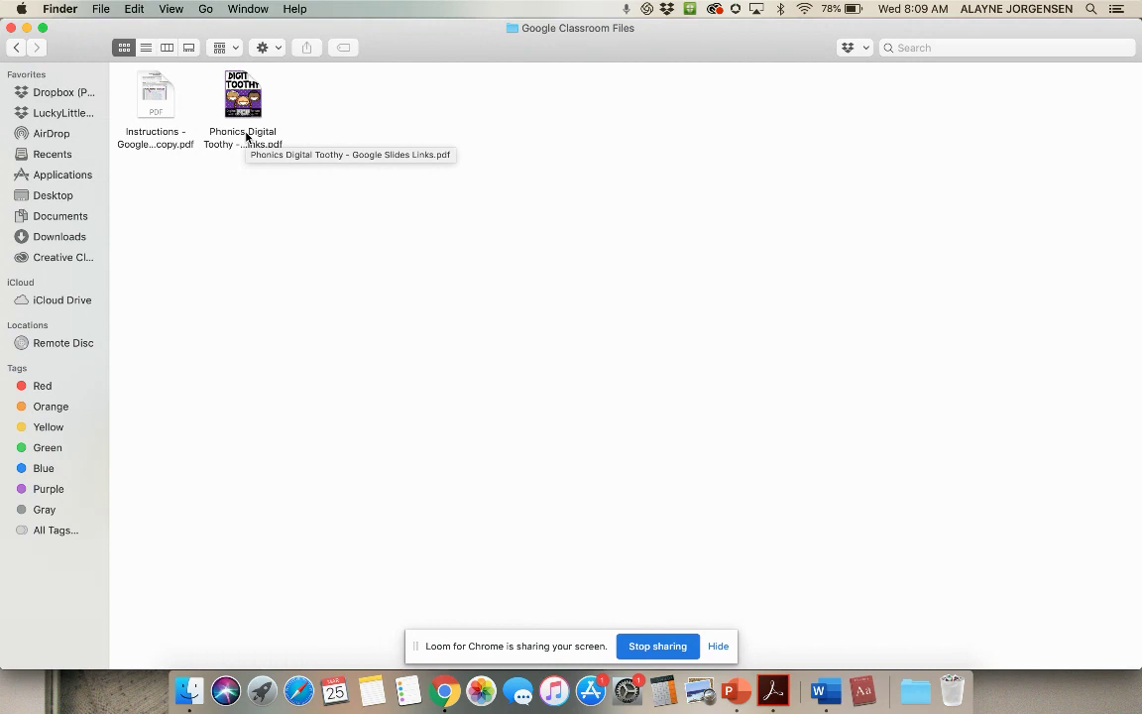
- Open the Google Slides Links PDF at 66.7% and page through to page 4 of 4
double_click(247, 138)
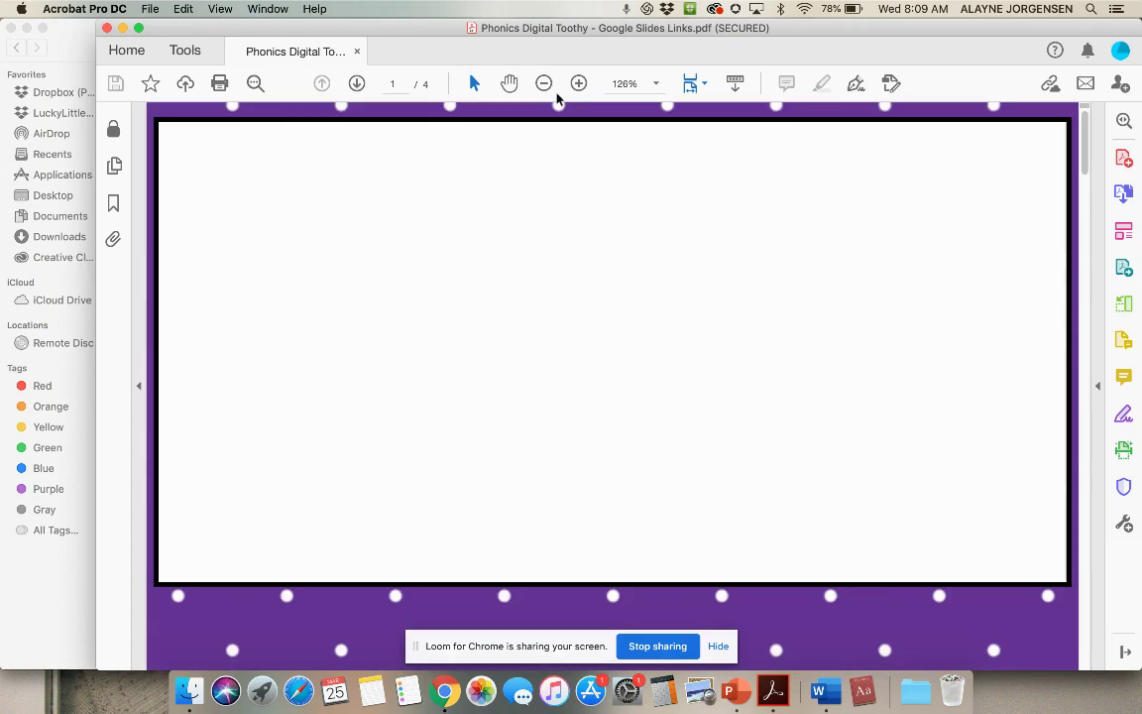
left_click(543, 84)
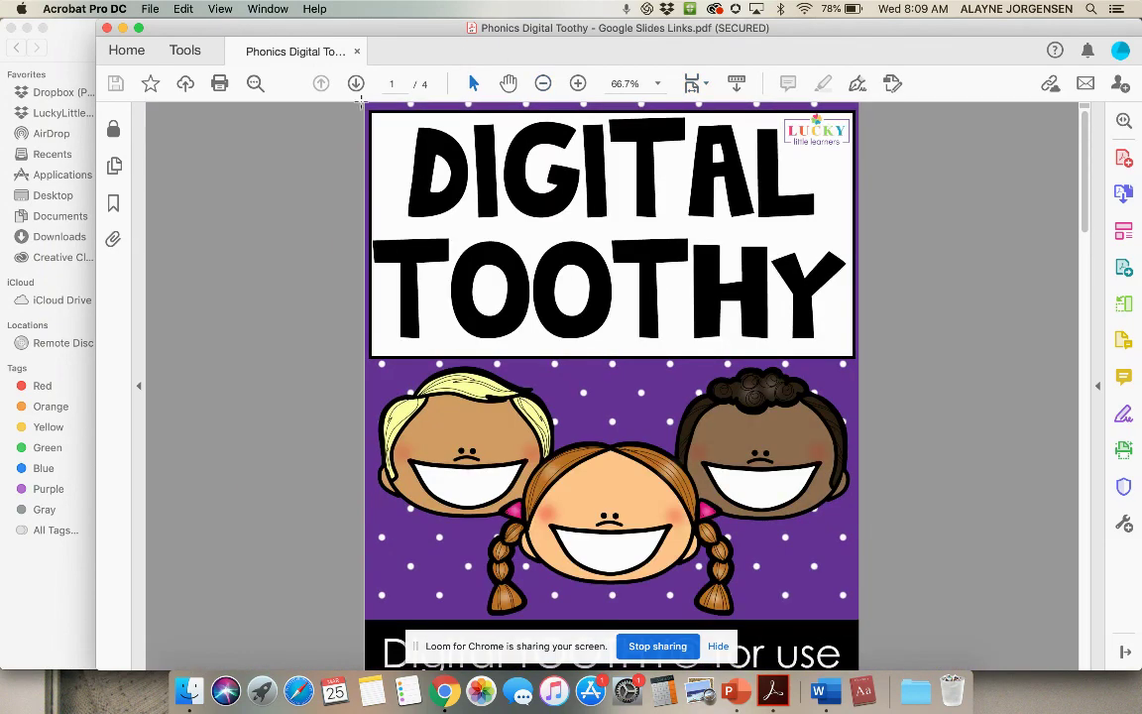
left_click(357, 84)
left_click(356, 84)
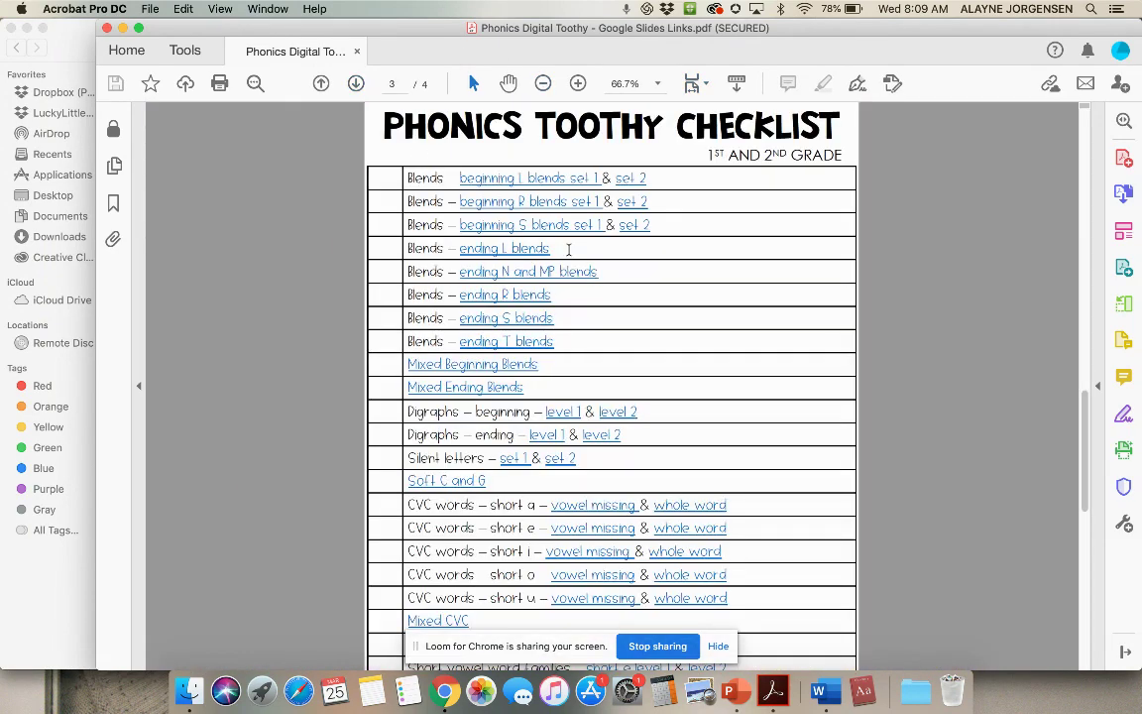
left_click(356, 83)
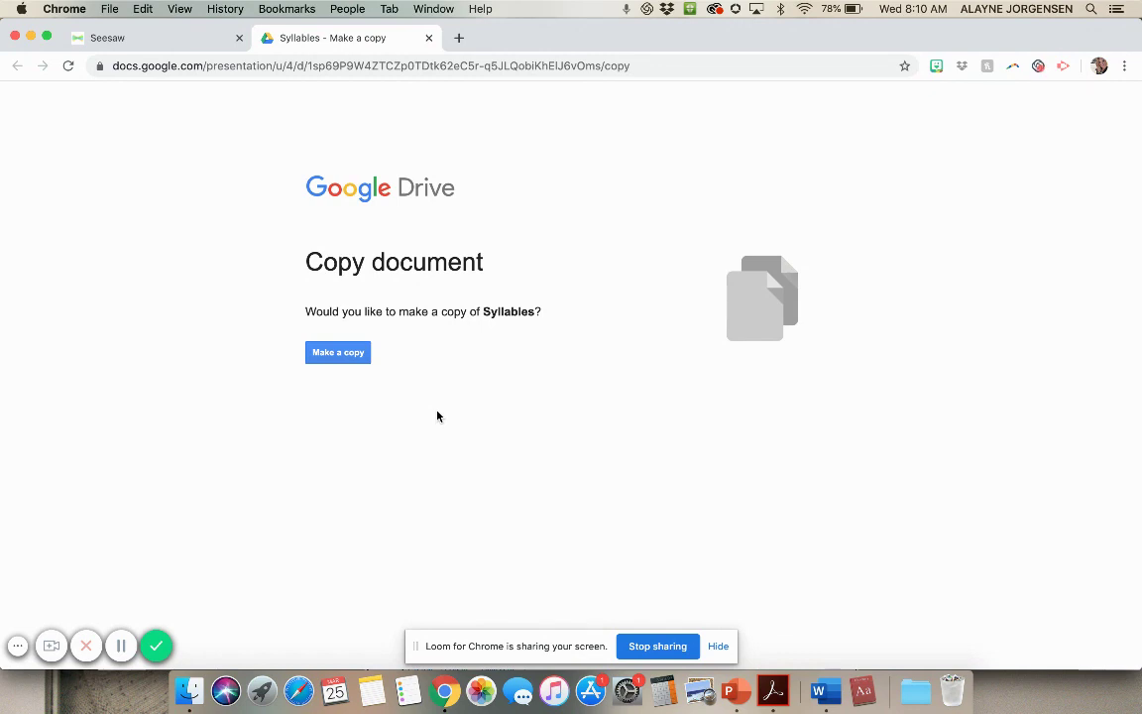
- Make a copy of the Syllables presentation, reloading after the error until Copy of Syllables opens
left_click(345, 358)
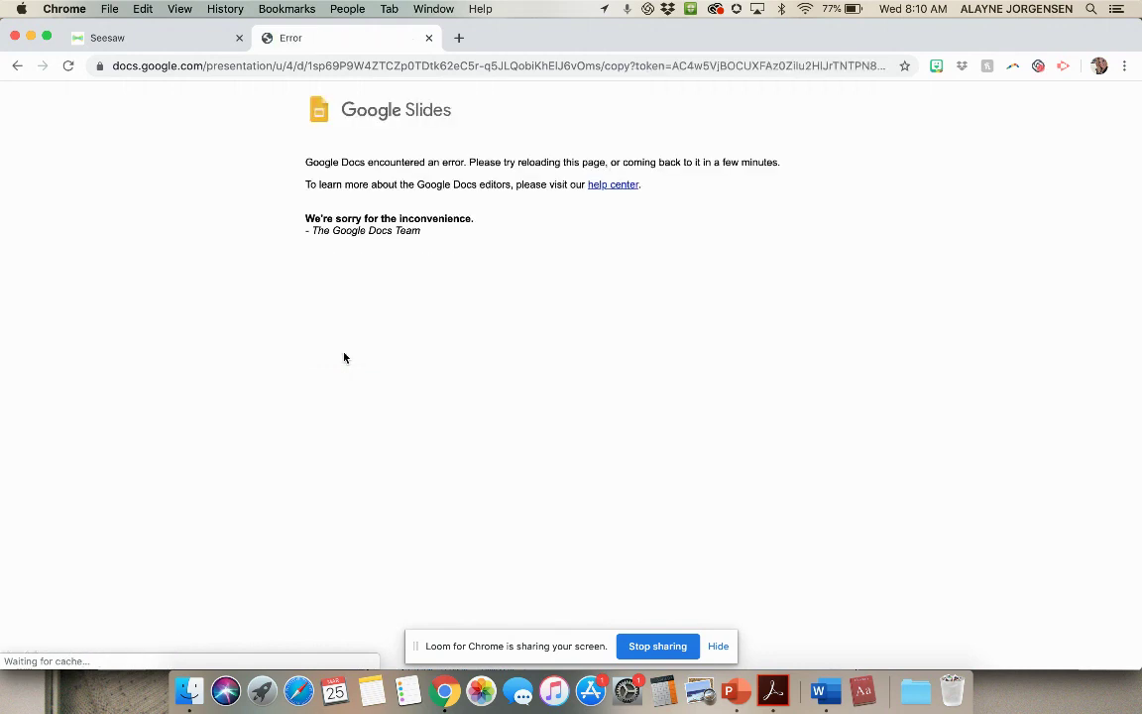
left_click(69, 65)
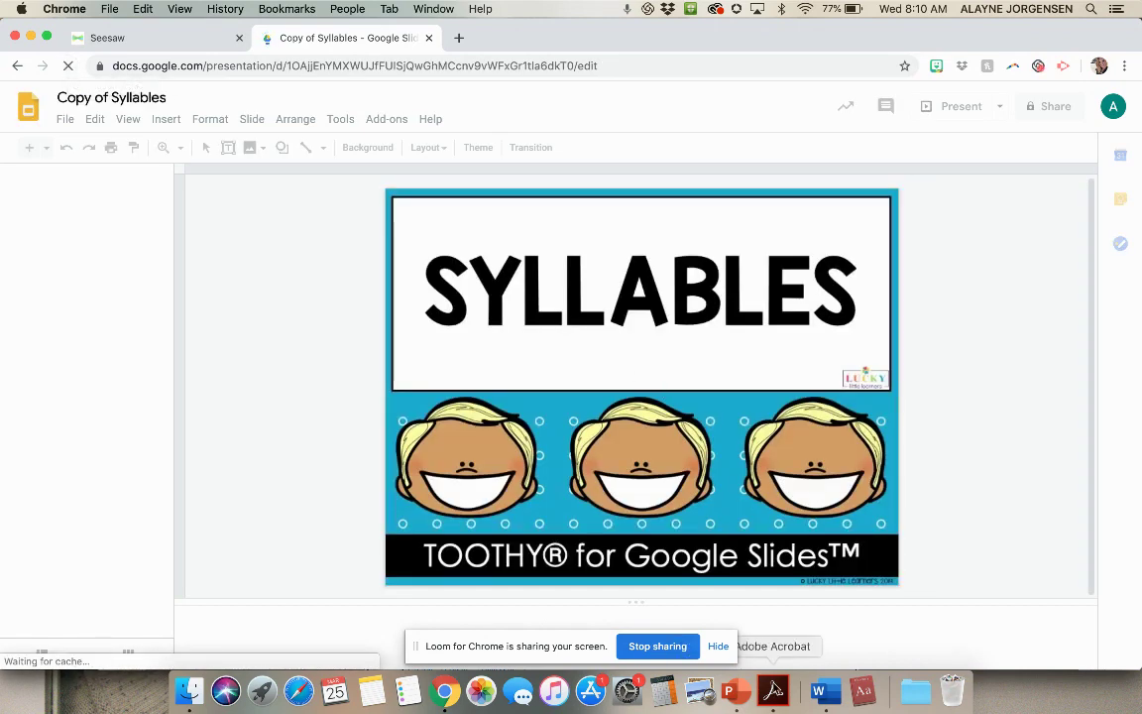
- Check the Acrobat checklist and the Syllables slides, then bring up the Seesaw Test class Activities page
left_click(773, 691)
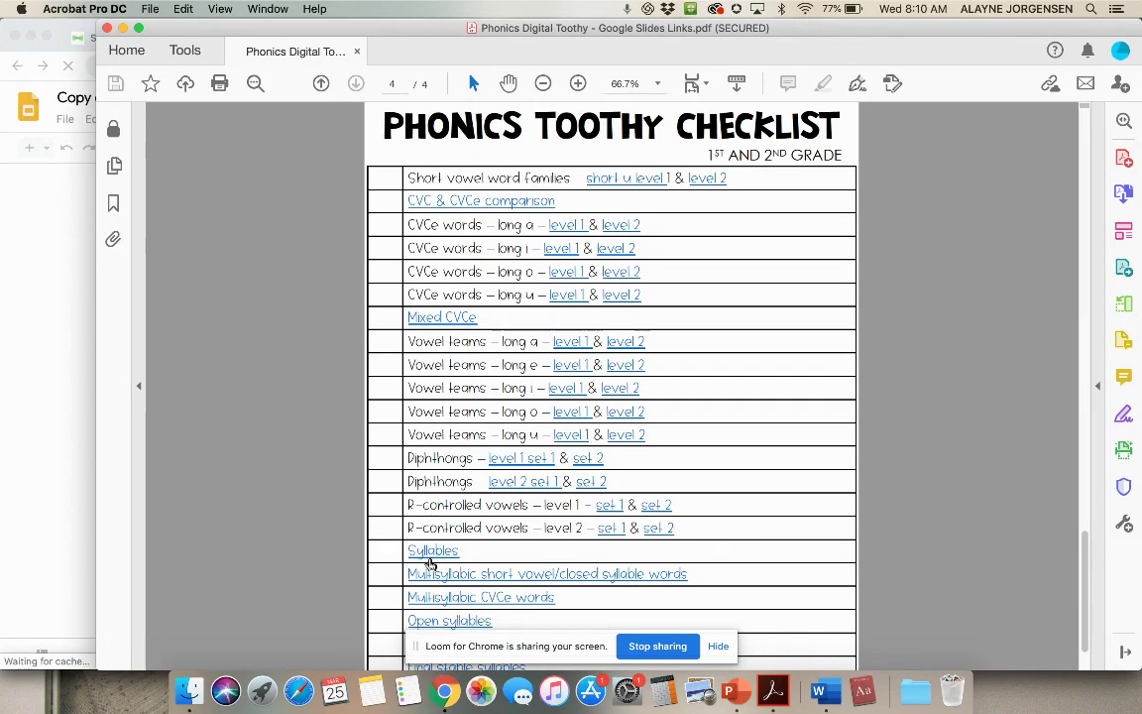
left_click(30, 351)
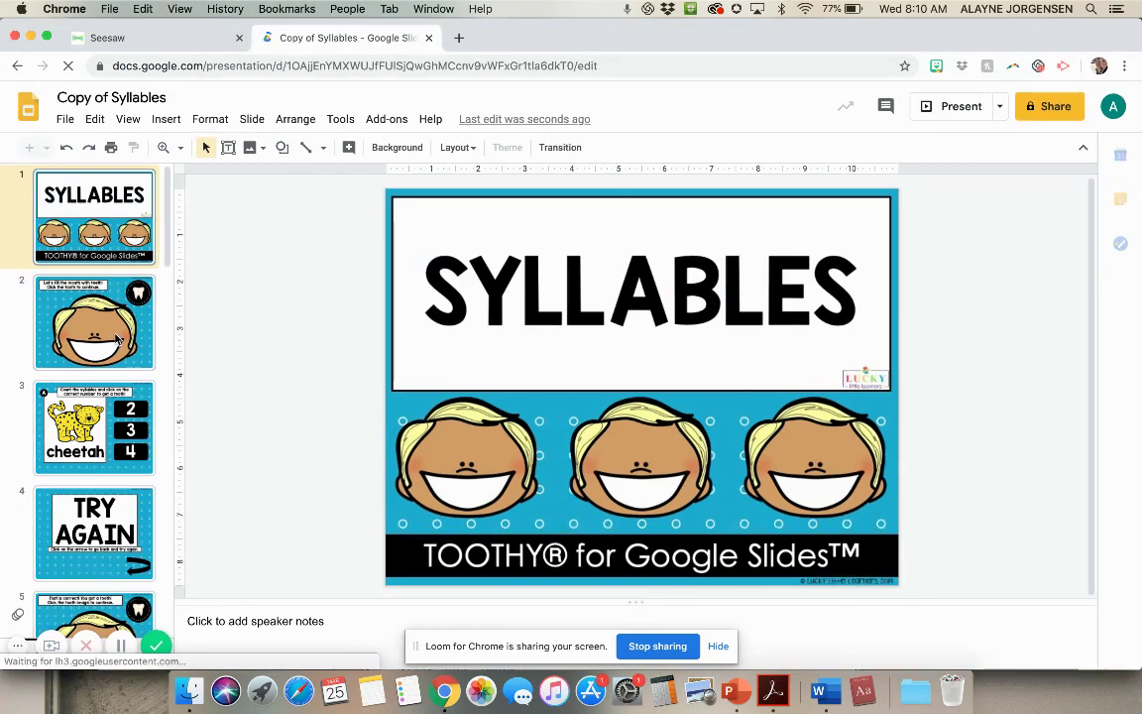
left_click(154, 37)
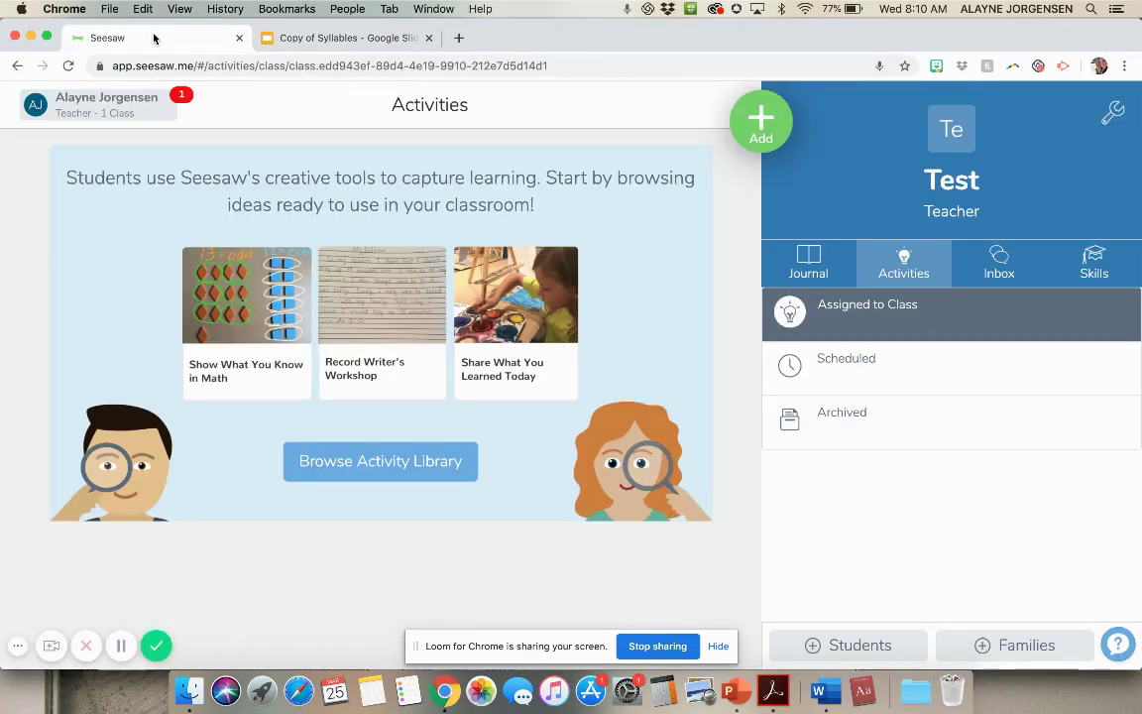
- Choose Assign Activity from the green Add menu to reach My Library
left_click(759, 117)
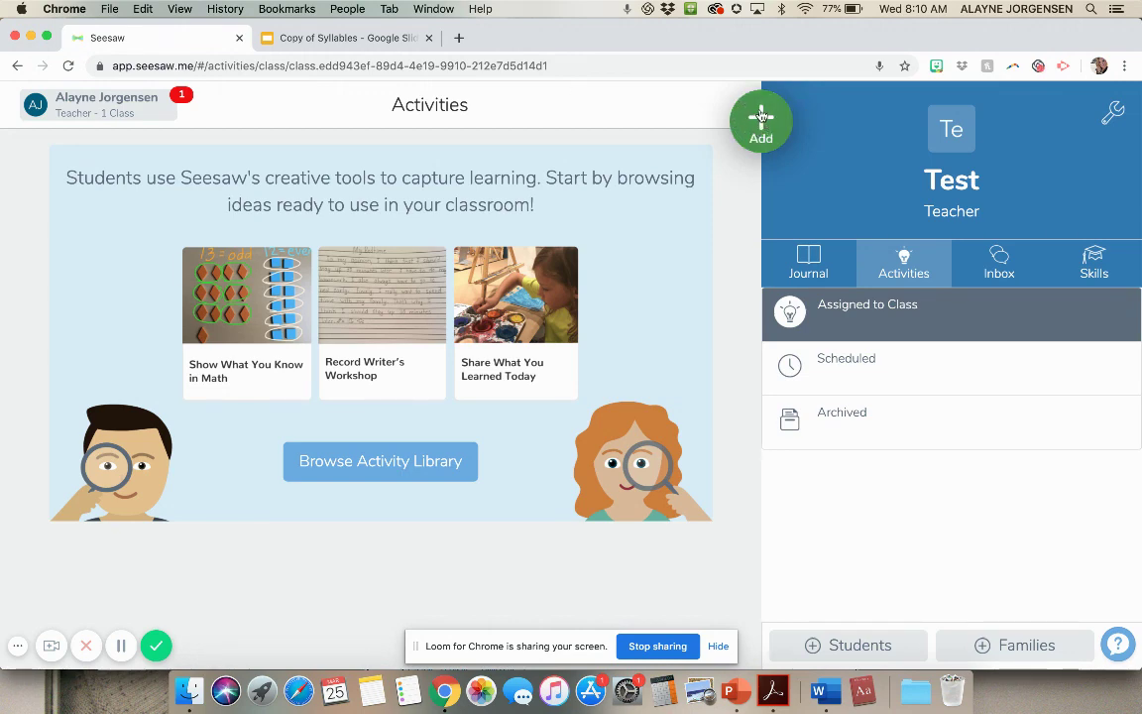
left_click(760, 117)
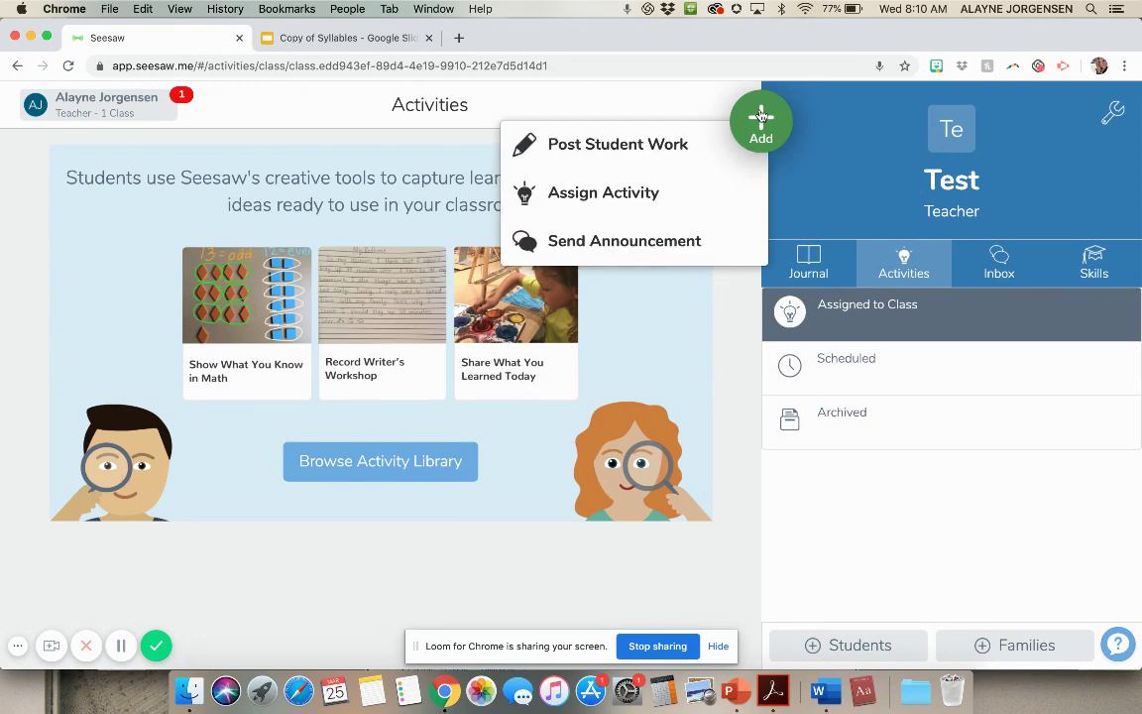
left_click(599, 194)
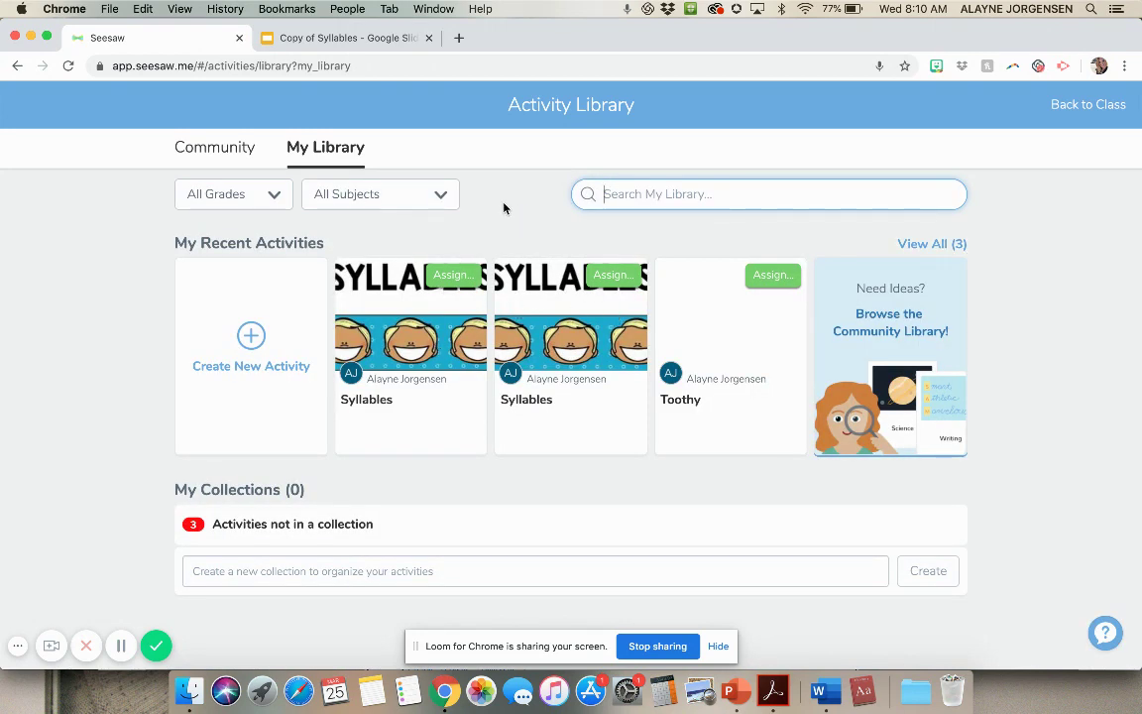
- Create a new activity named 'Syllables' with the first instruction 'Click "view as google cooc"'
left_click(254, 340)
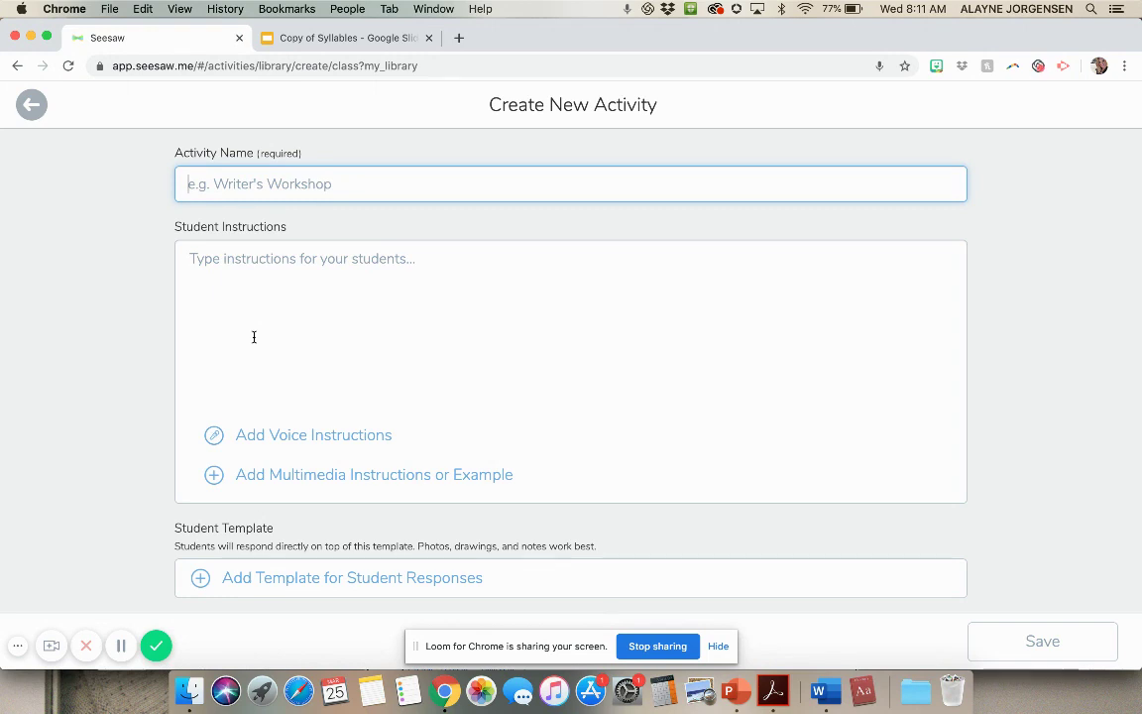
type("Syllables")
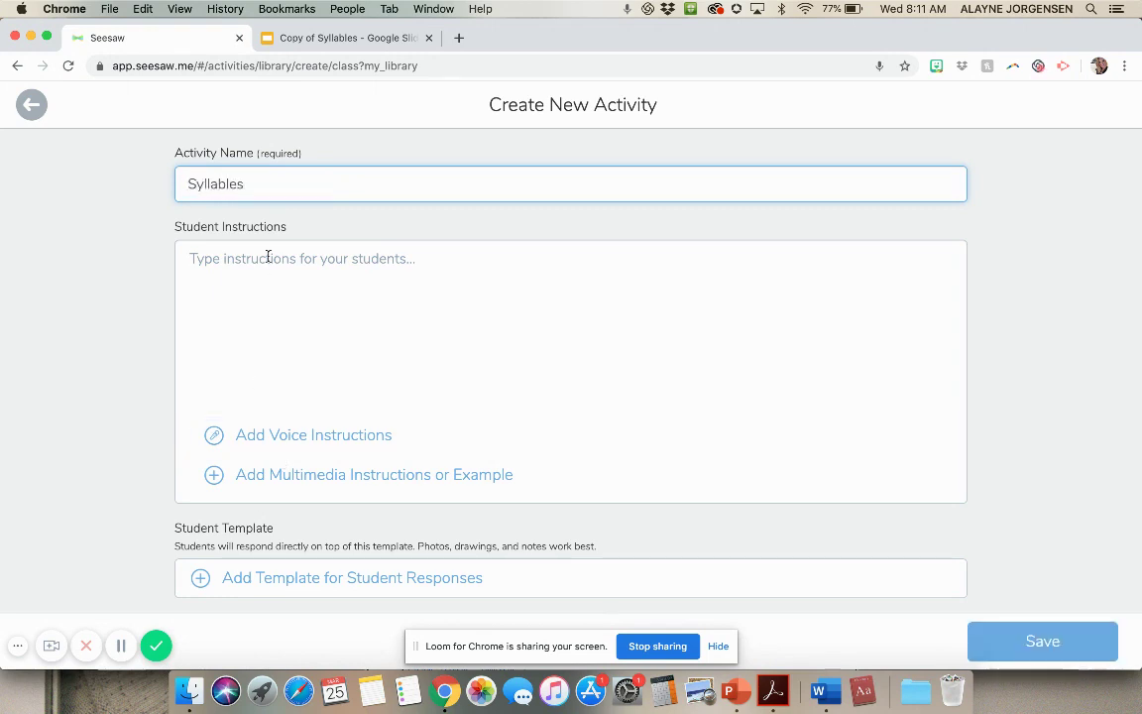
left_click(268, 256)
type("C")
key("BackSpace")
type("Click ")
type("\"view as googl")
type("e co")
type("oc\"")
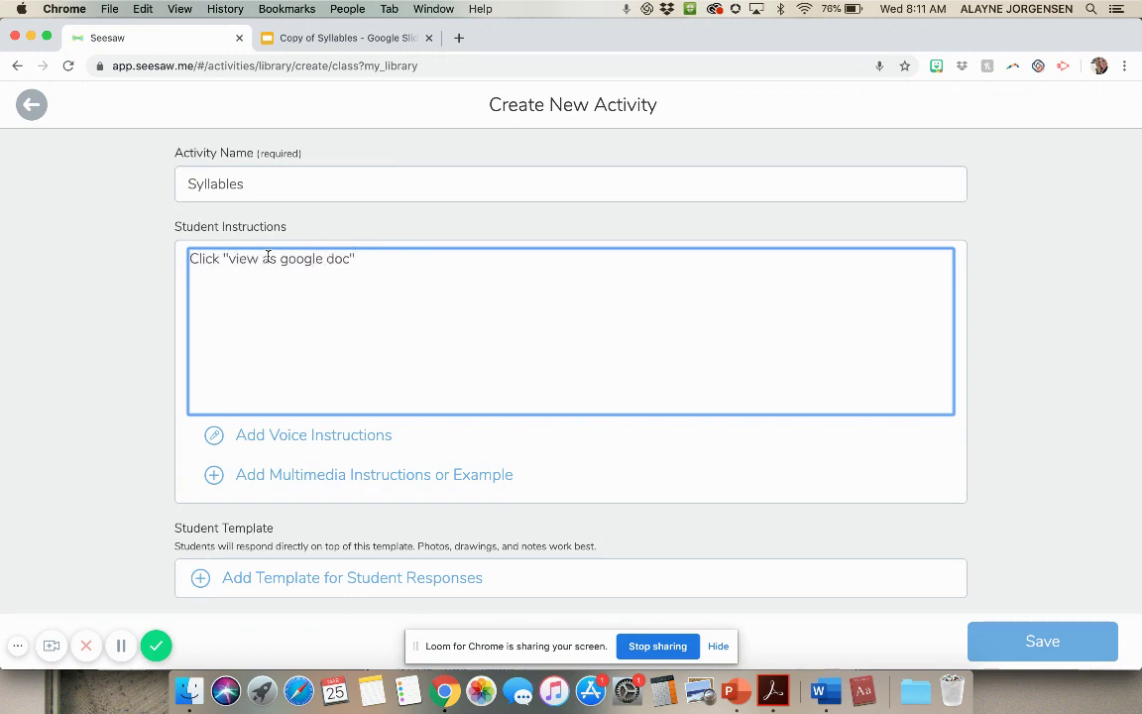
key("Return")
- Add instructions 'Record your answers on a paper as you play the game.' and 'Click present when it opens to play'
type("Record your answers on a paper as you play the game.")
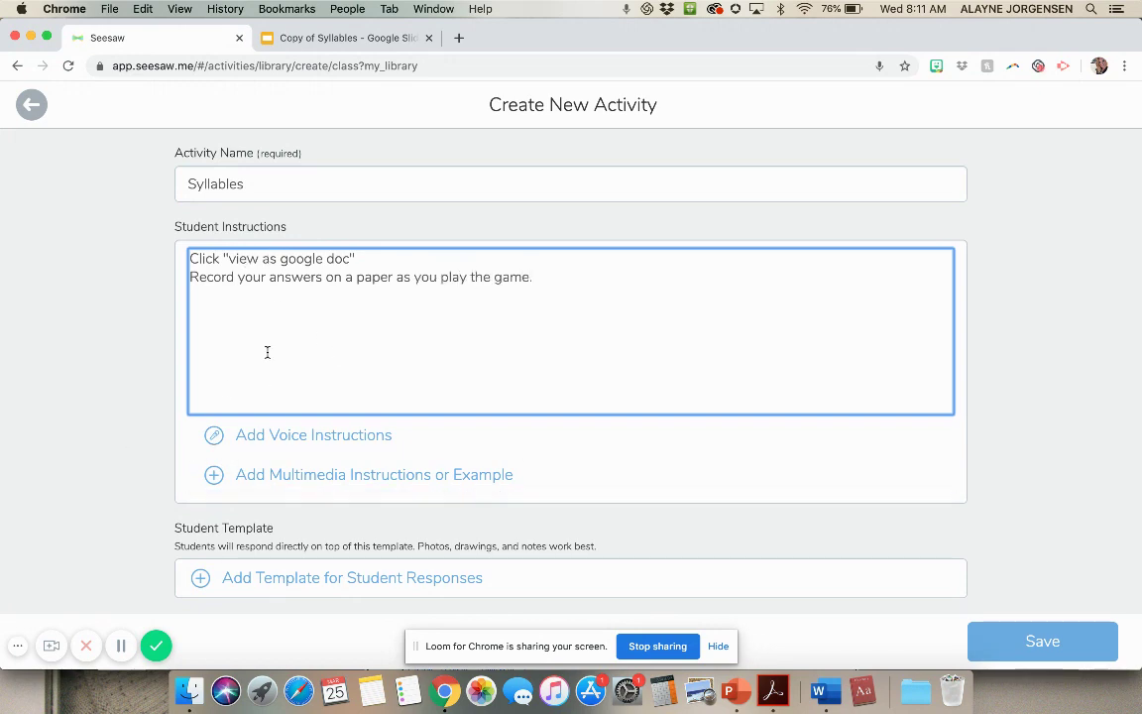
left_click(380, 257)
key("Return")
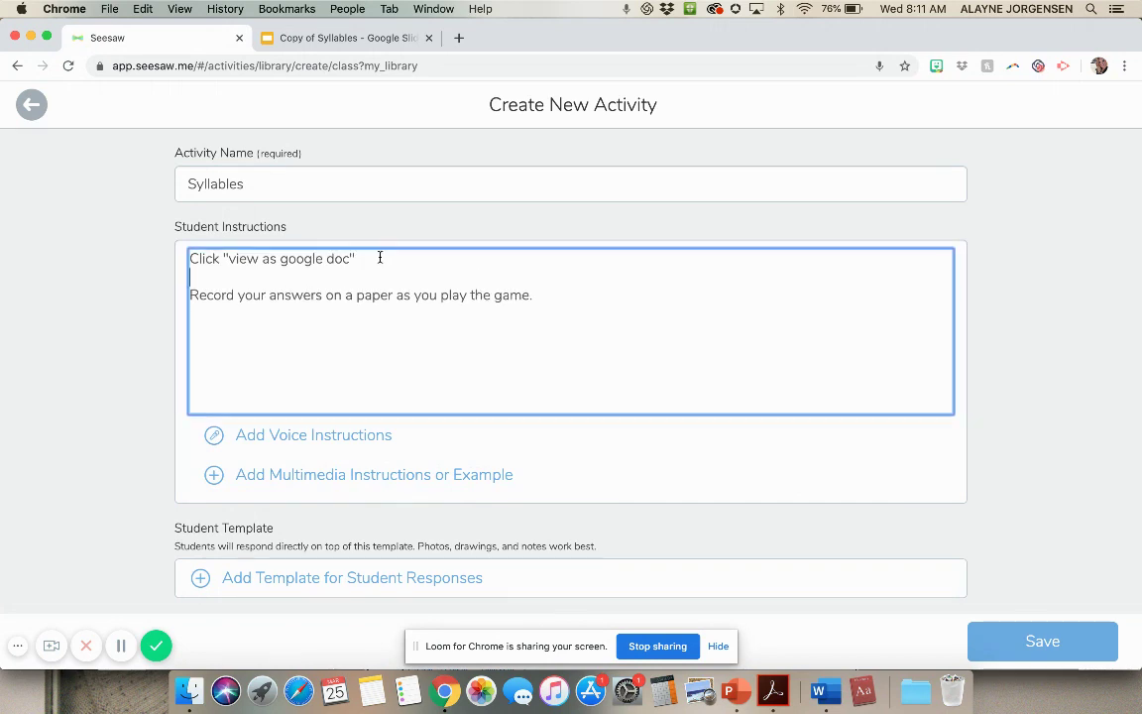
type("Click present when it opens t")
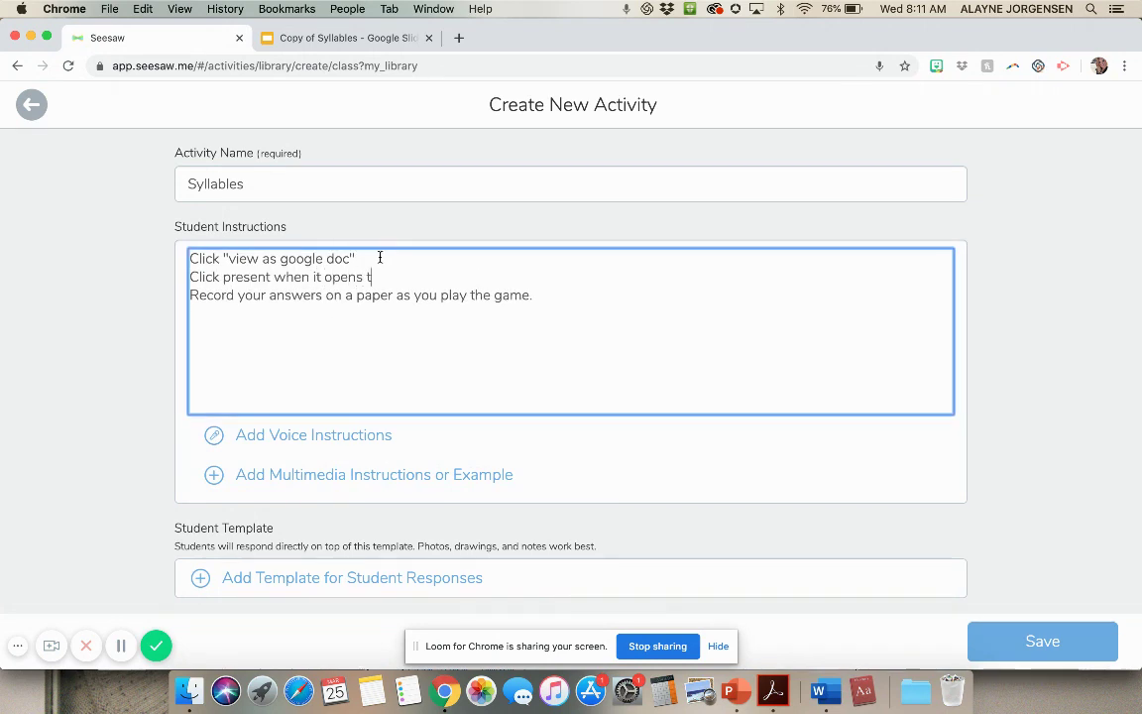
type("o play")
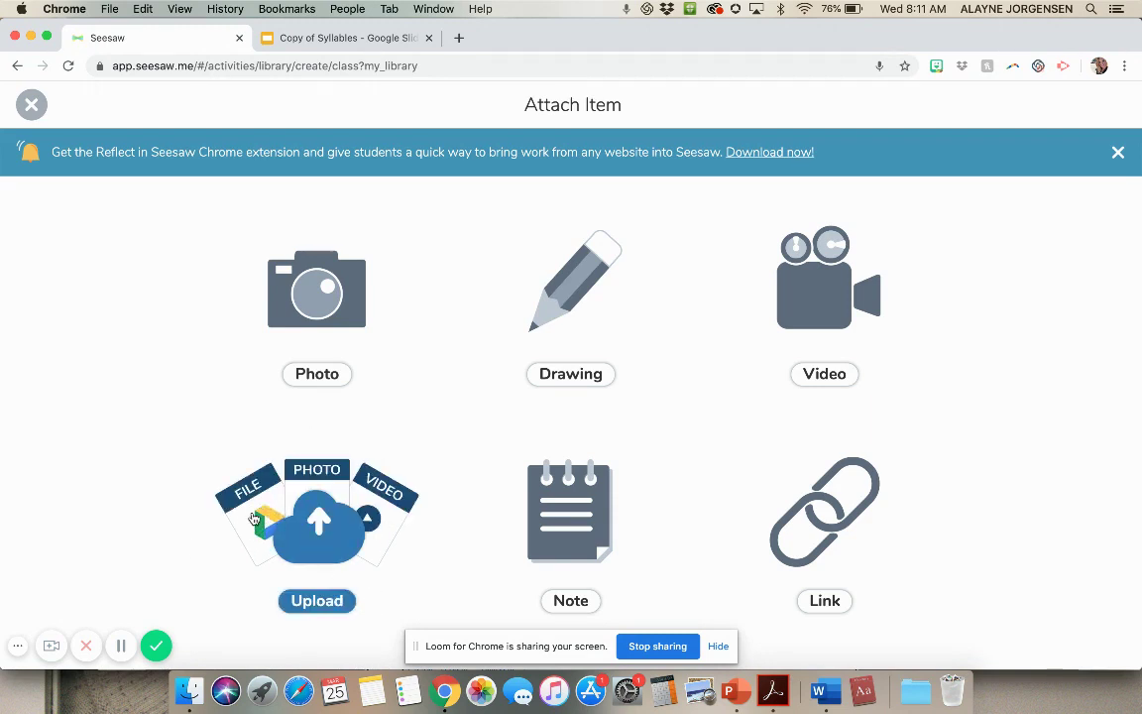
- Attach Copy of Syllables from Google Drive, found by searching 'syllables'
left_click(317, 600)
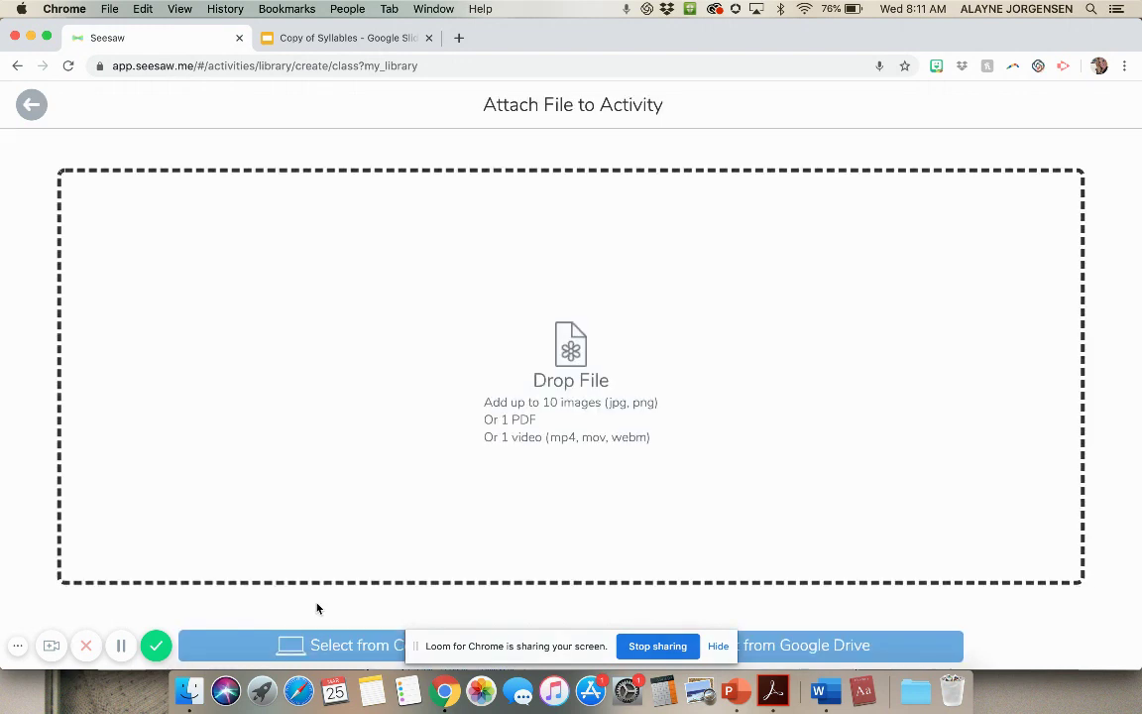
left_click(844, 644)
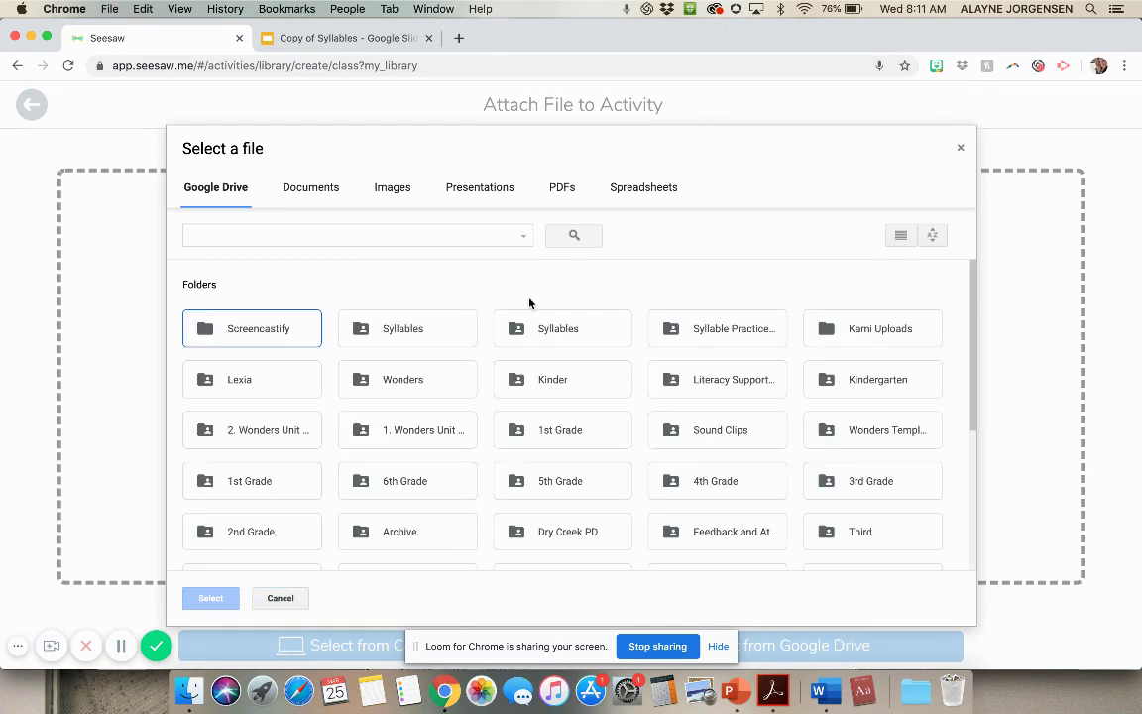
left_click(319, 235)
type("syllables")
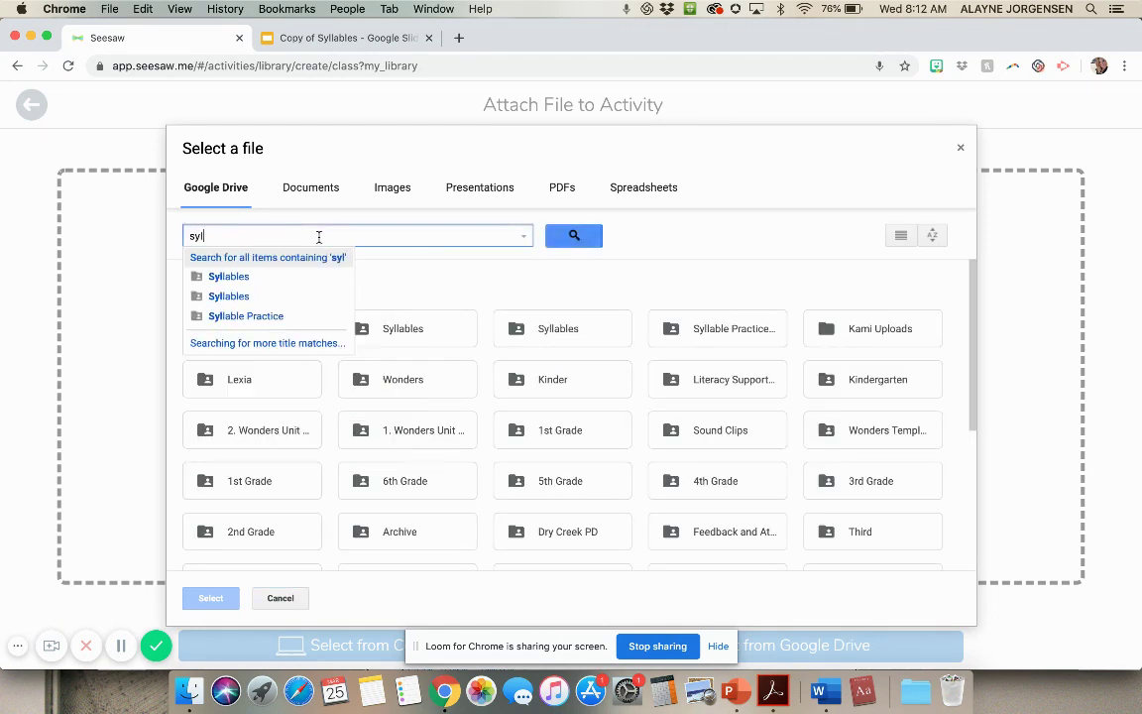
left_click(573, 235)
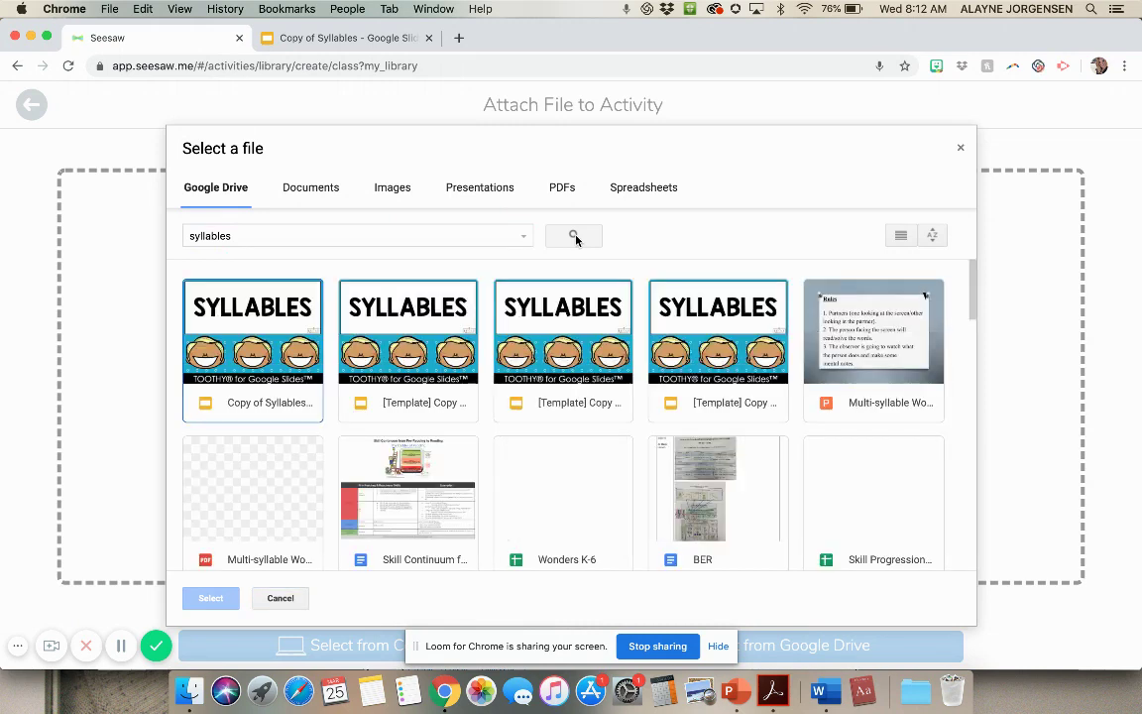
left_click(238, 396)
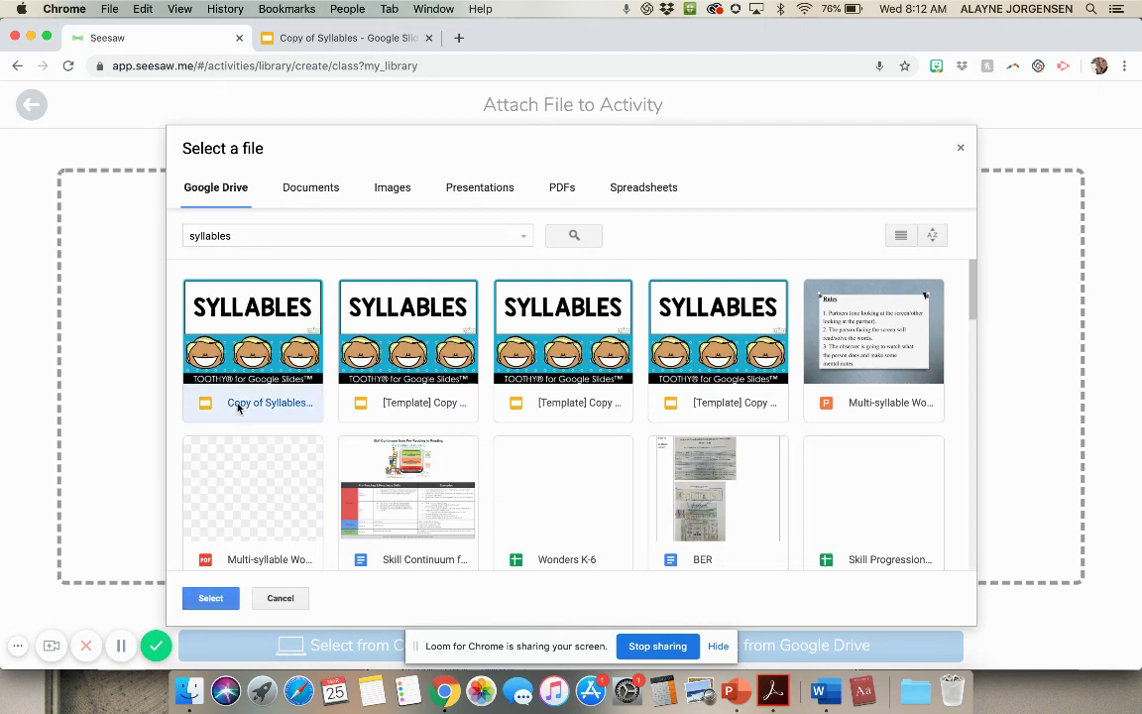
left_click(220, 599)
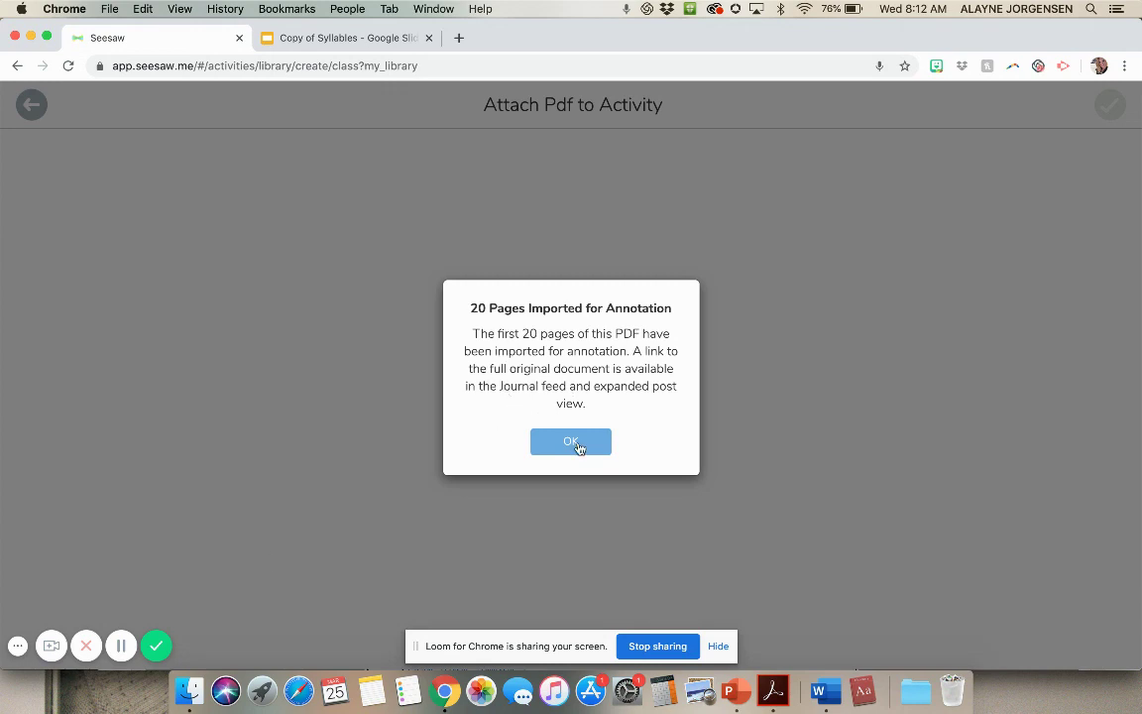
- Acknowledge the 20 imported pages and accept them as the activity's example
left_click(571, 443)
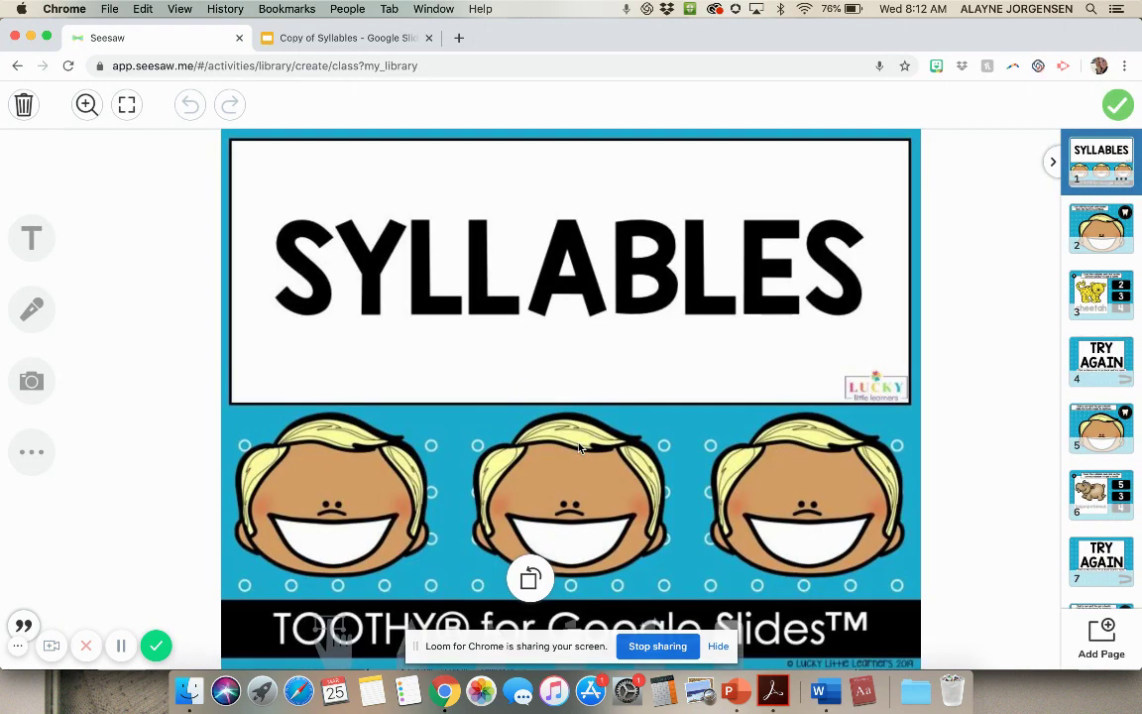
left_click(1119, 106)
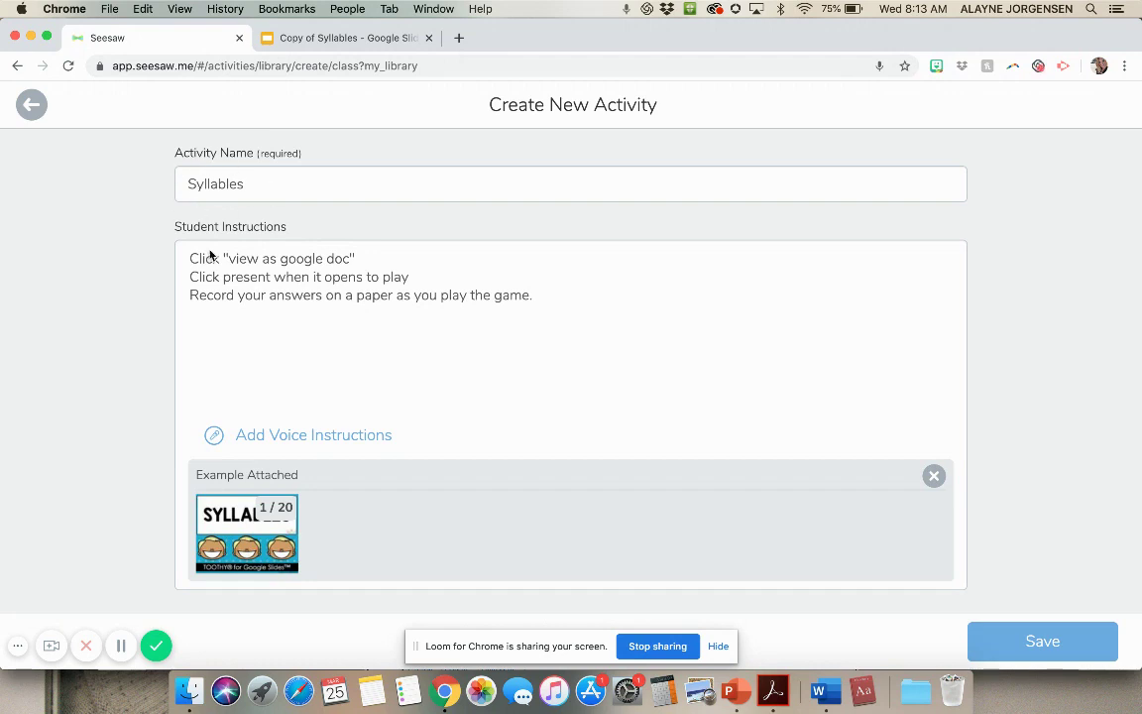
- Save the Syllables activity from the bottom of the Create New Activity form
scroll(120, 425, "down", 2)
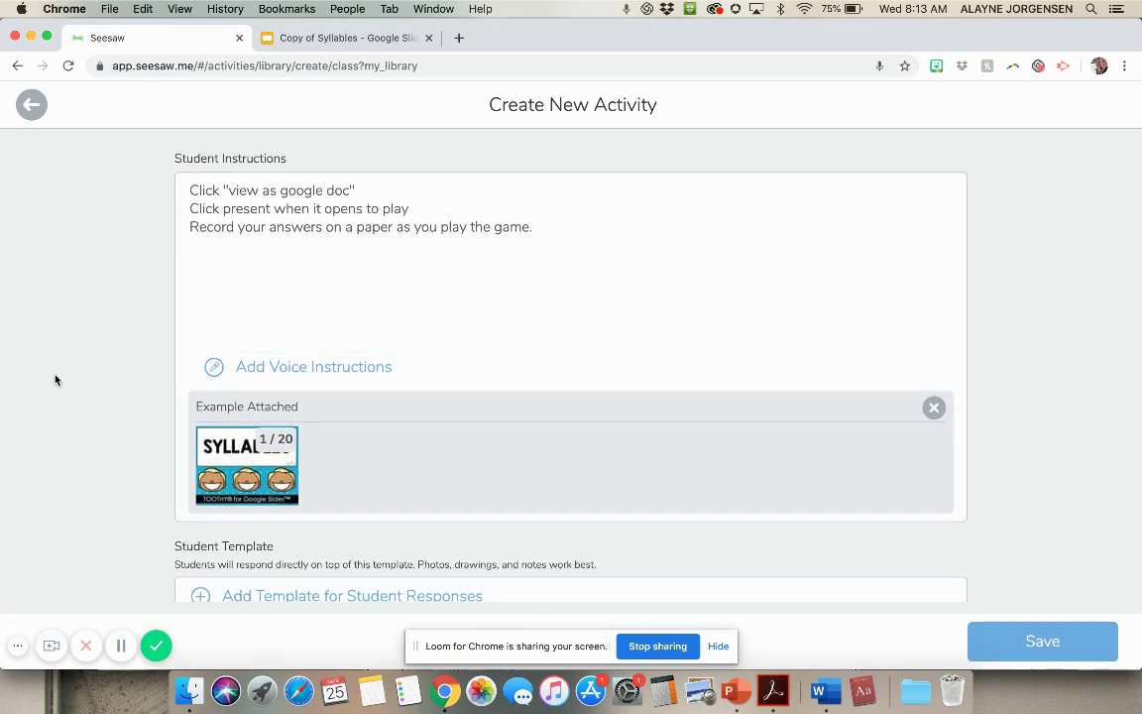
scroll(55, 380, "down", 2)
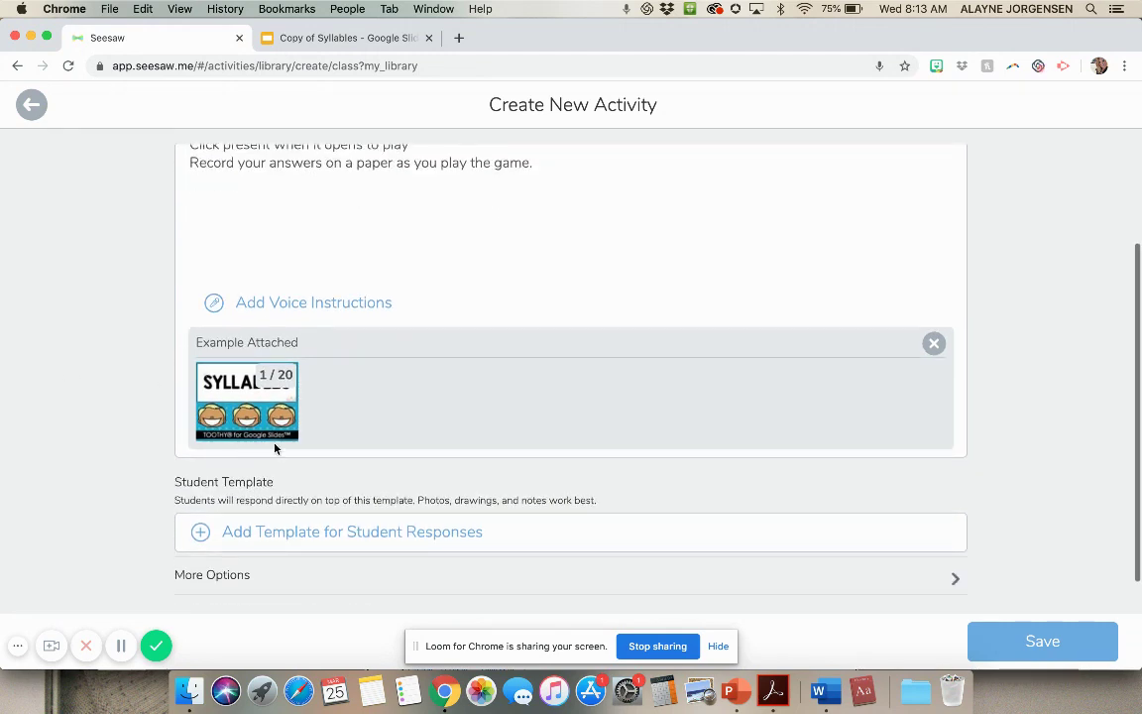
scroll(135, 401, "down", 1)
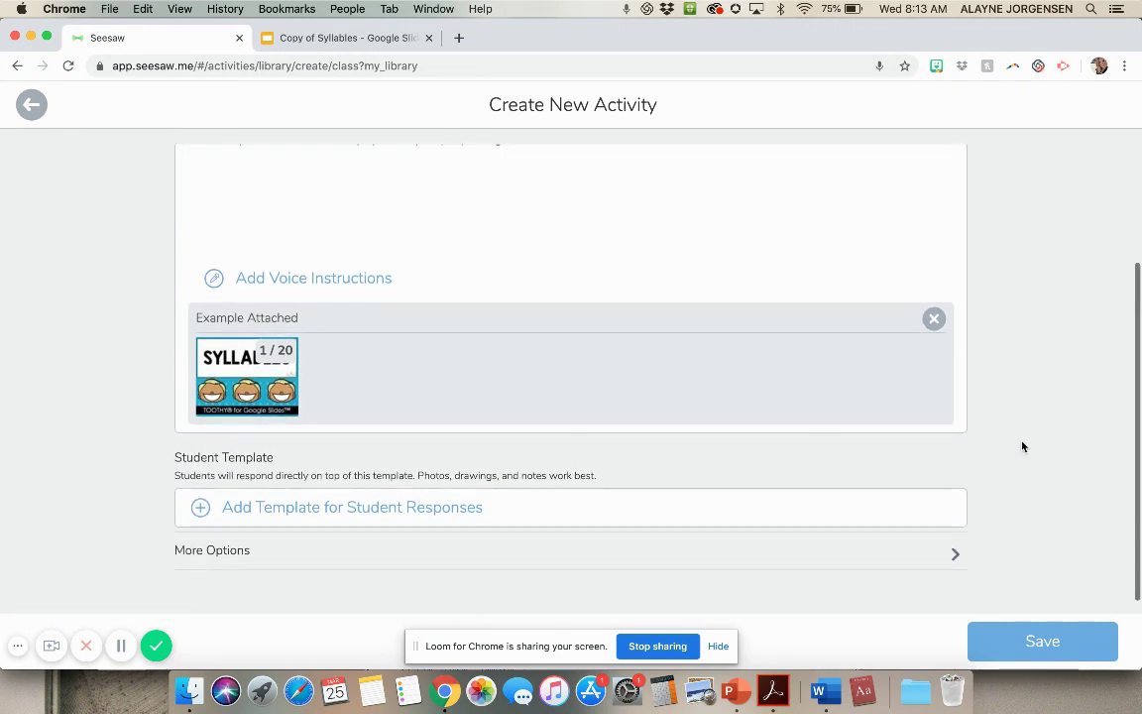
left_click(1050, 639)
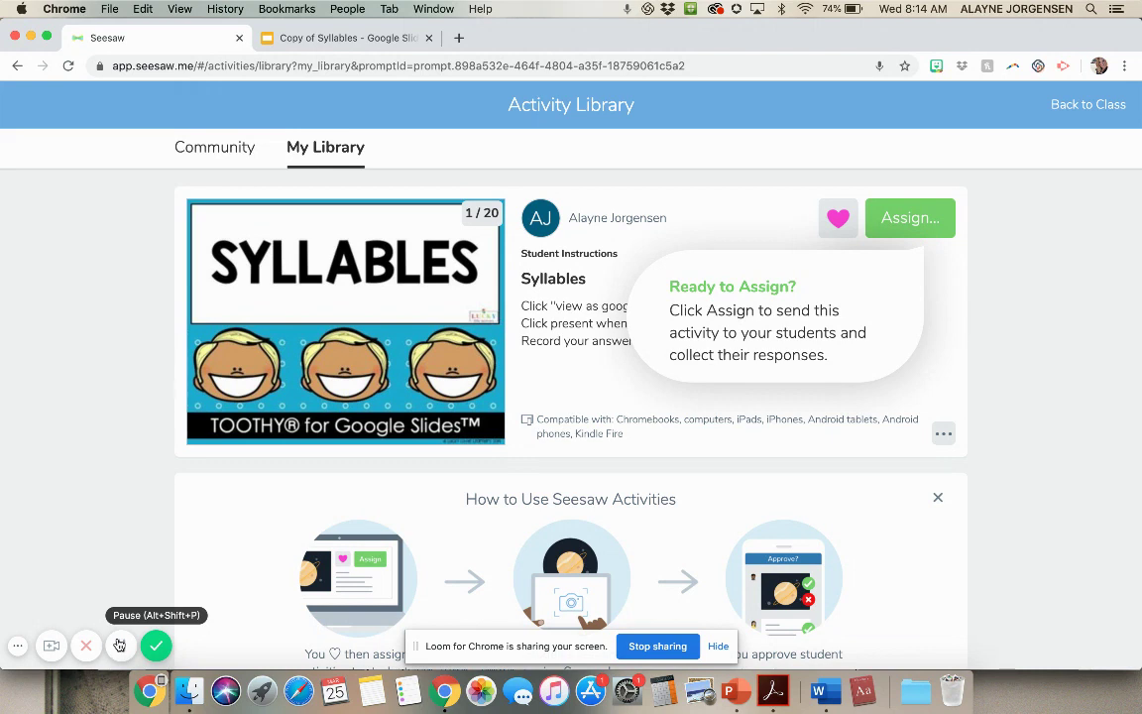
- Assign Syllables to all students in Test and open the Test class's activities
left_click(903, 220)
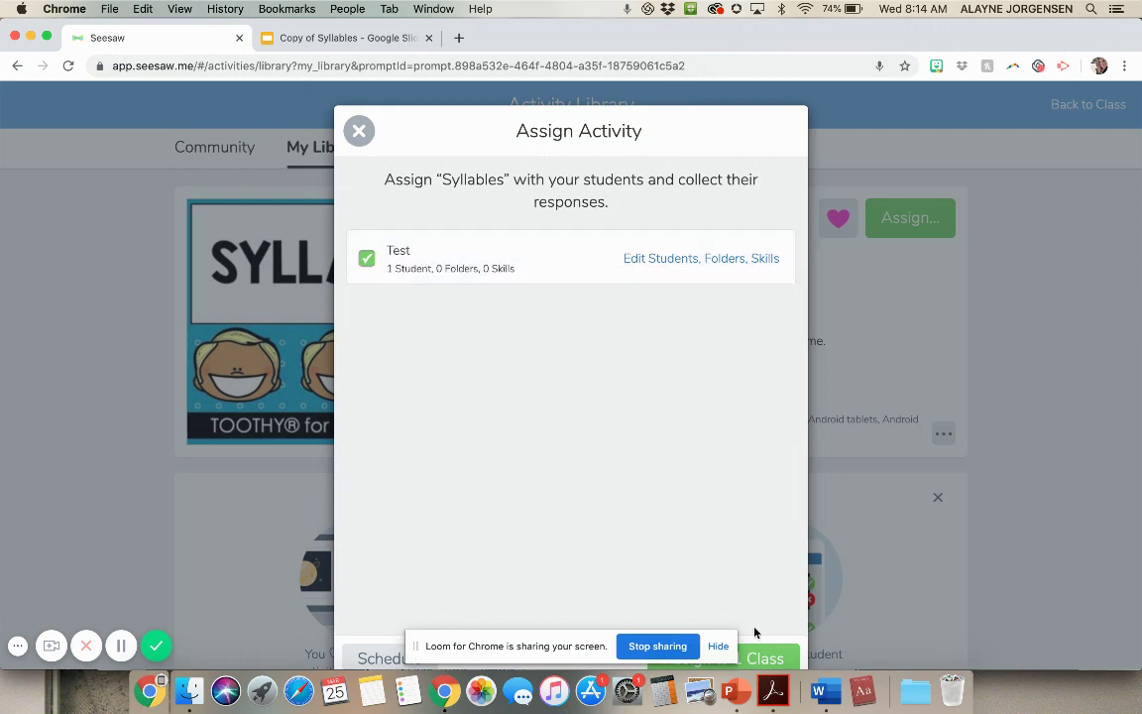
left_click(761, 654)
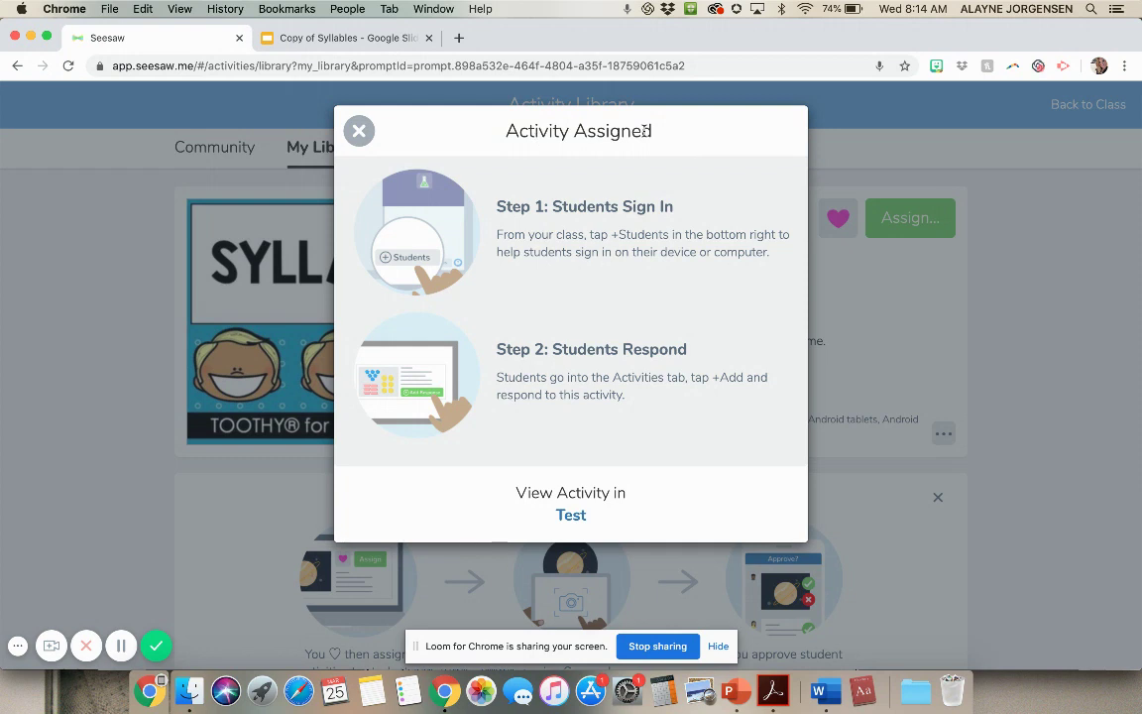
left_click(570, 513)
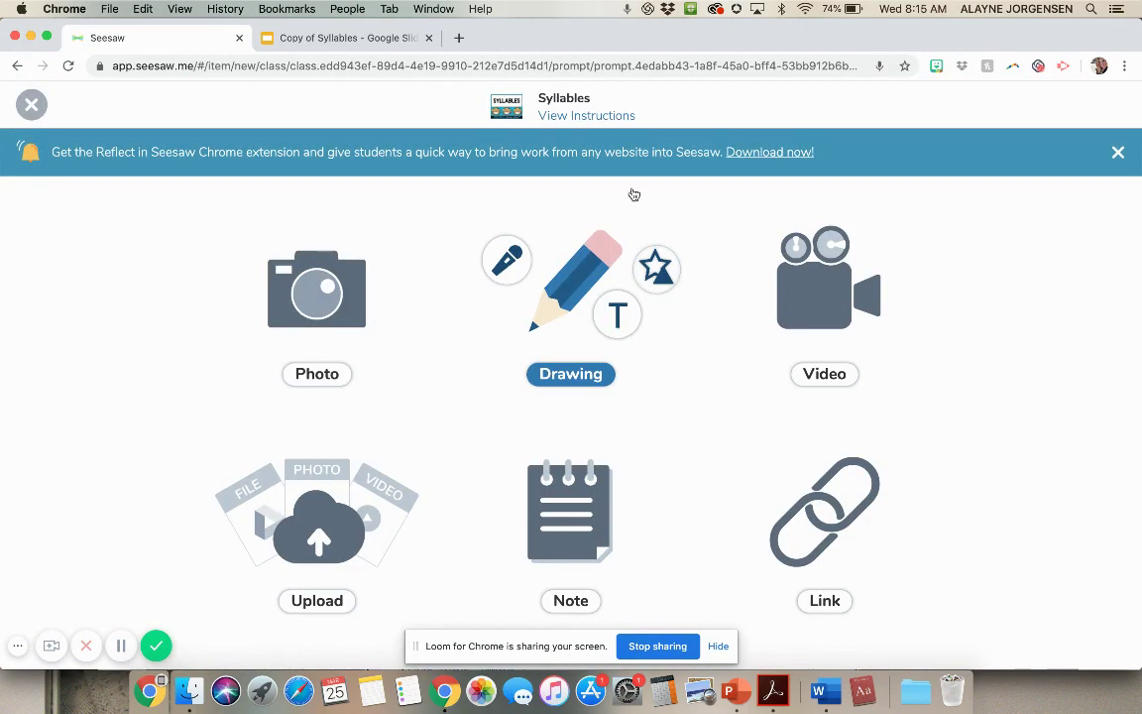
- View the Syllables activity's student instructions and open the attached Copy of Syllables slides in Google Slides
left_click(563, 117)
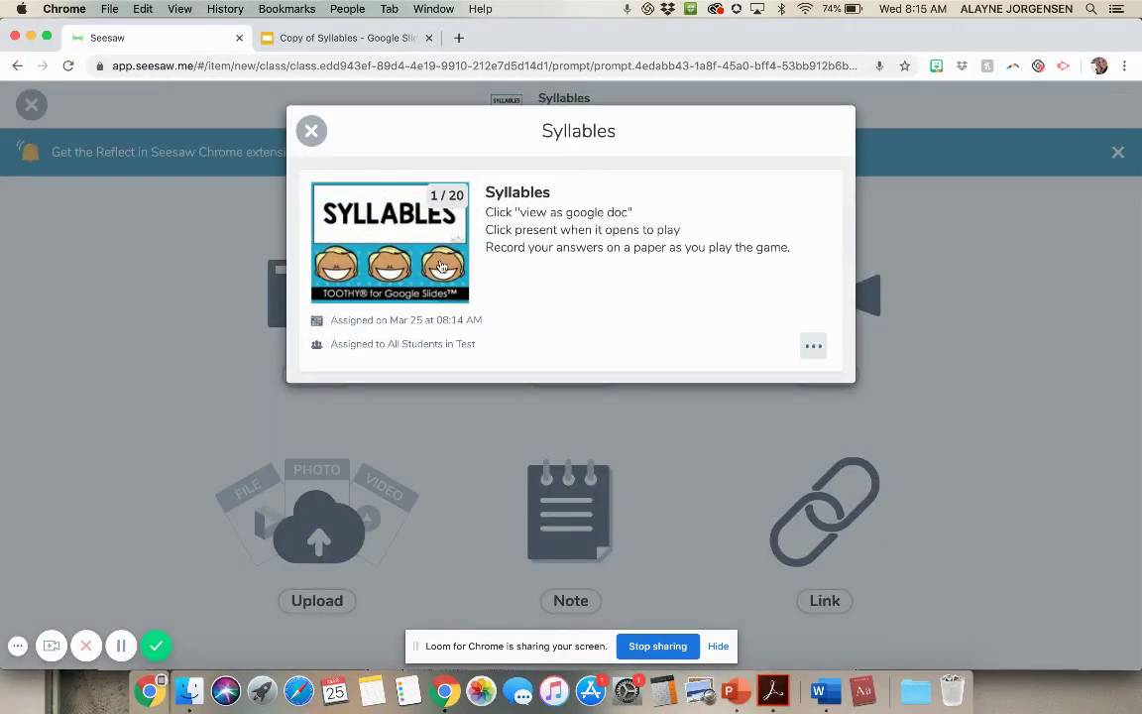
left_click(442, 268)
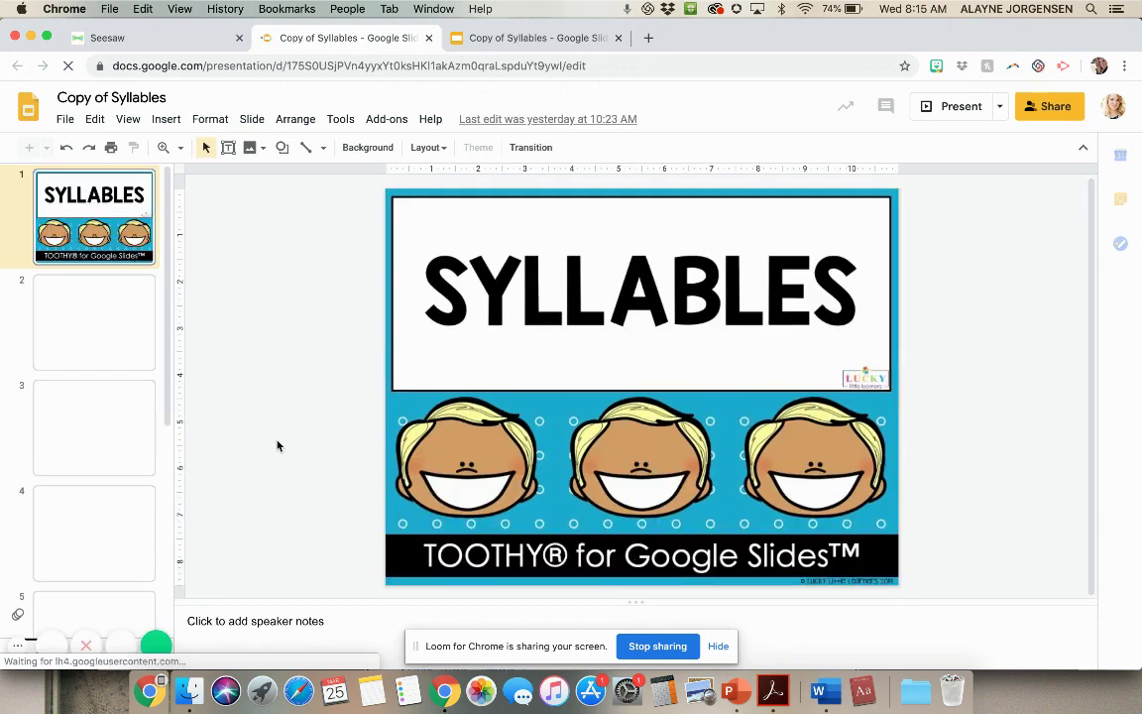
- Present Copy of Syllables, answer 2 syllables for cheetah, and advance to the hippopotamus question
left_click(962, 107)
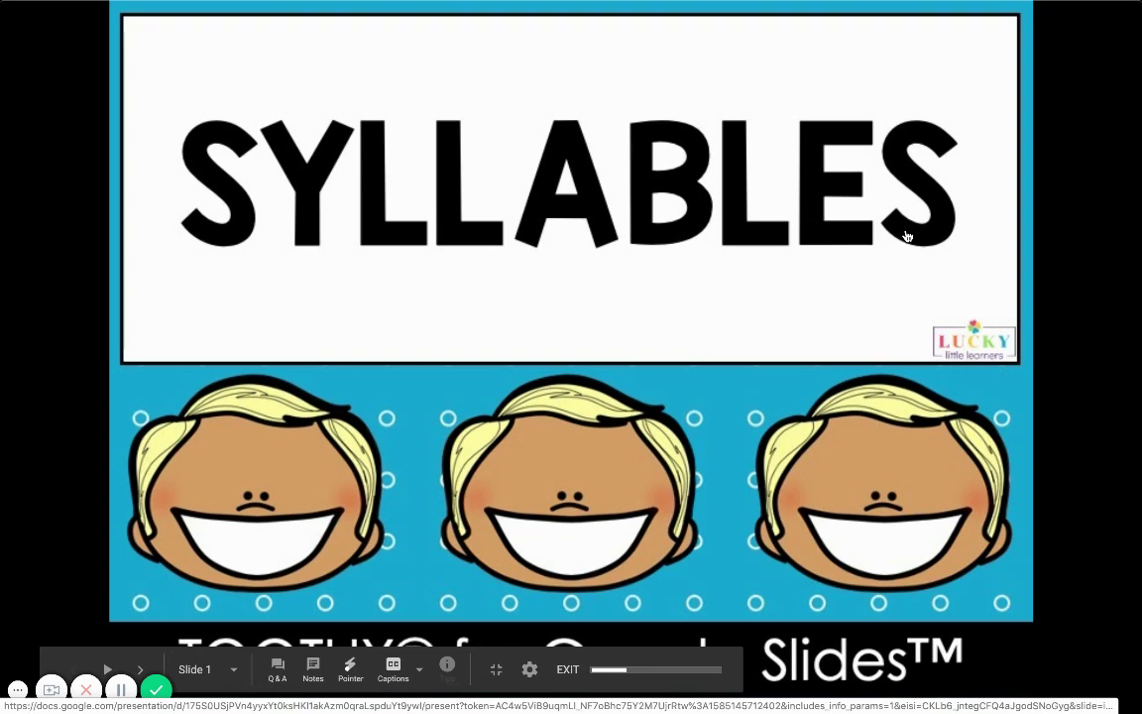
left_click(905, 236)
left_click(914, 141)
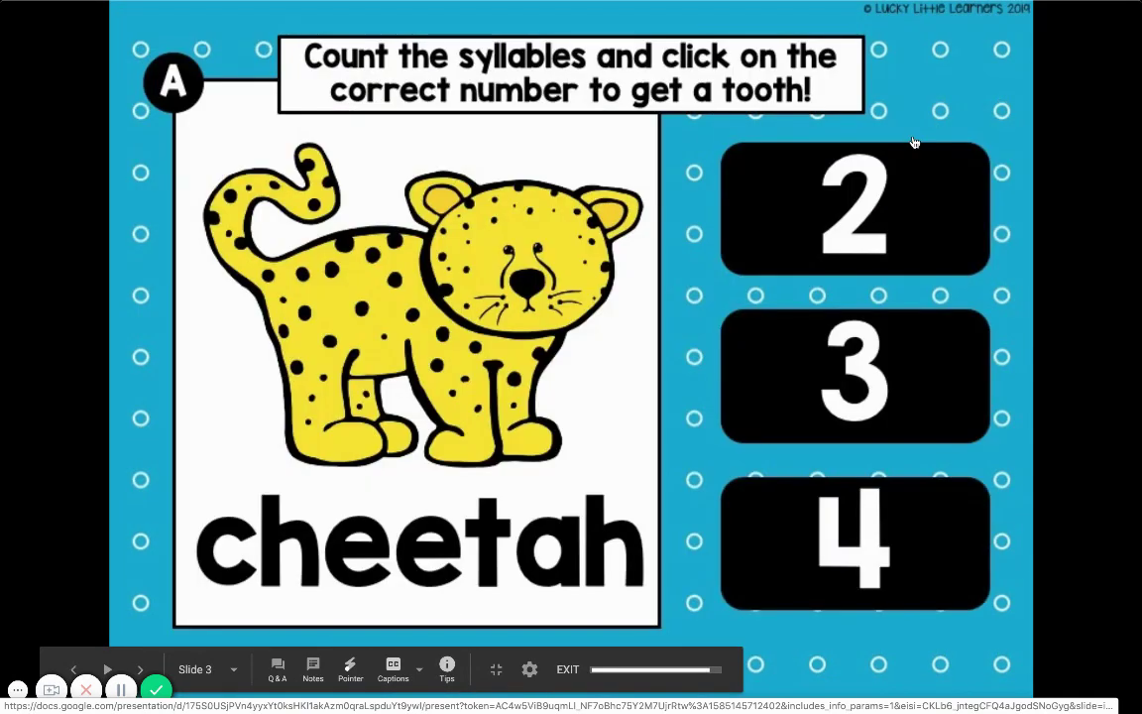
left_click(905, 183)
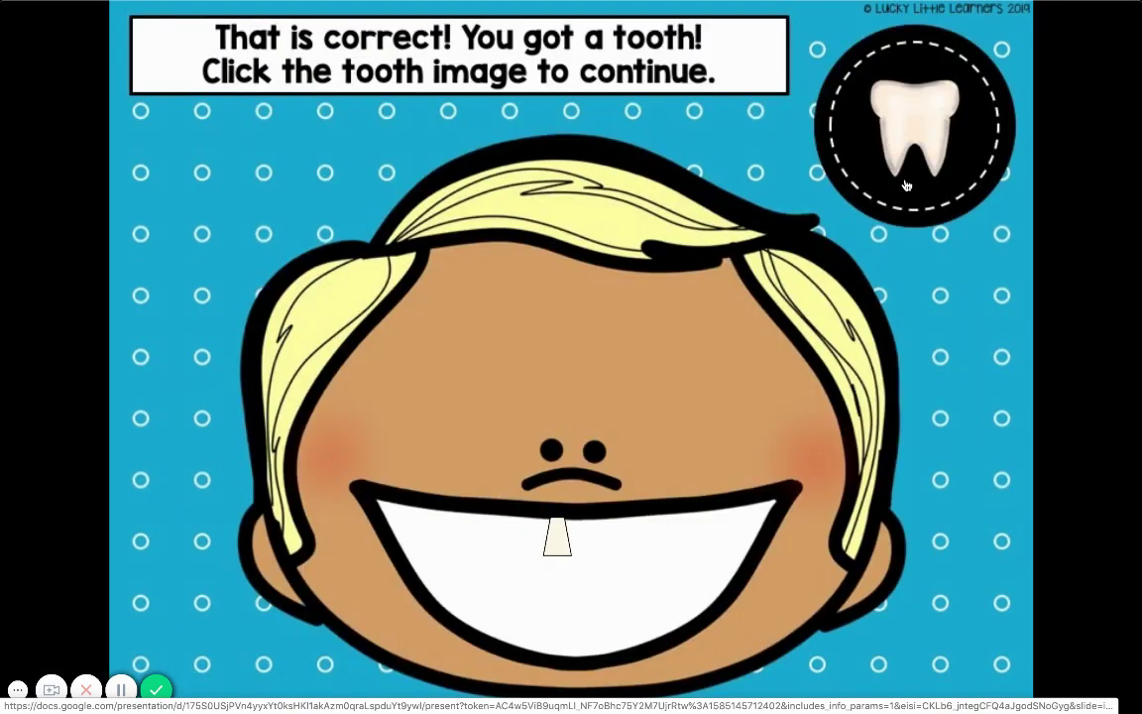
left_click(905, 185)
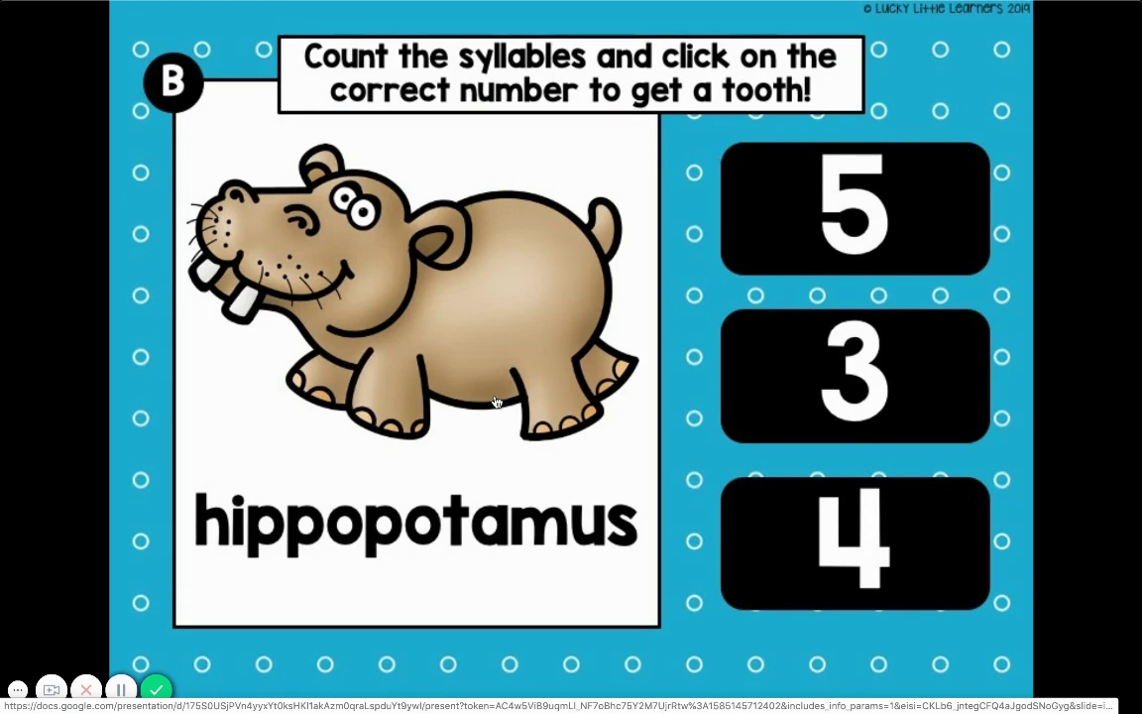